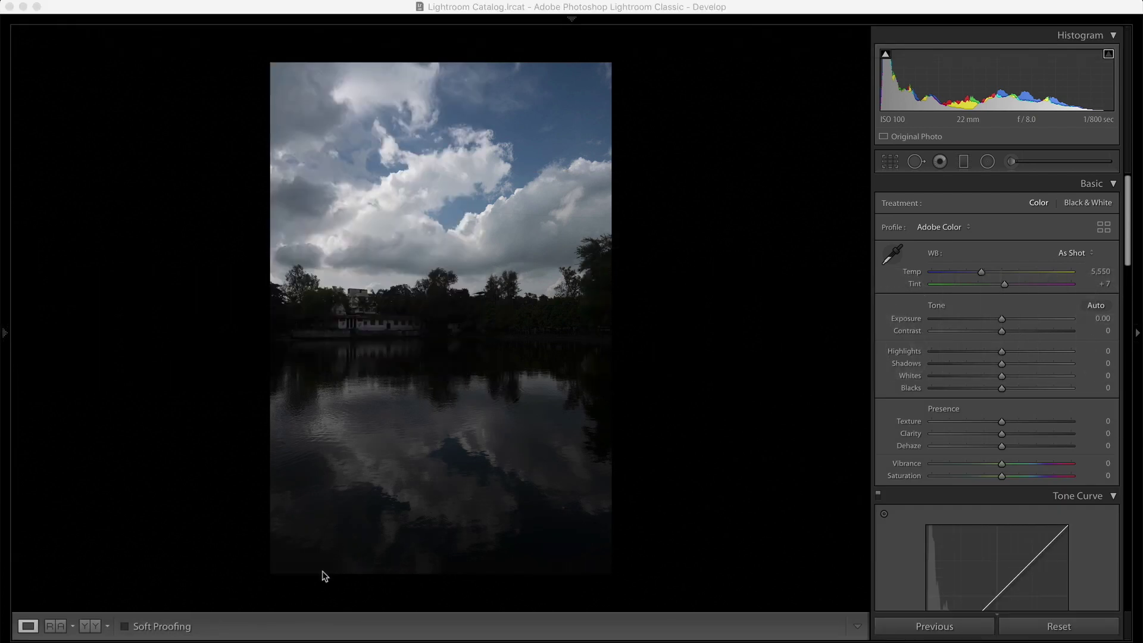
Open me3.NEF from the filmstrip, then switch to the first lake photo, me1.NEF
mouse_move(265, 641)
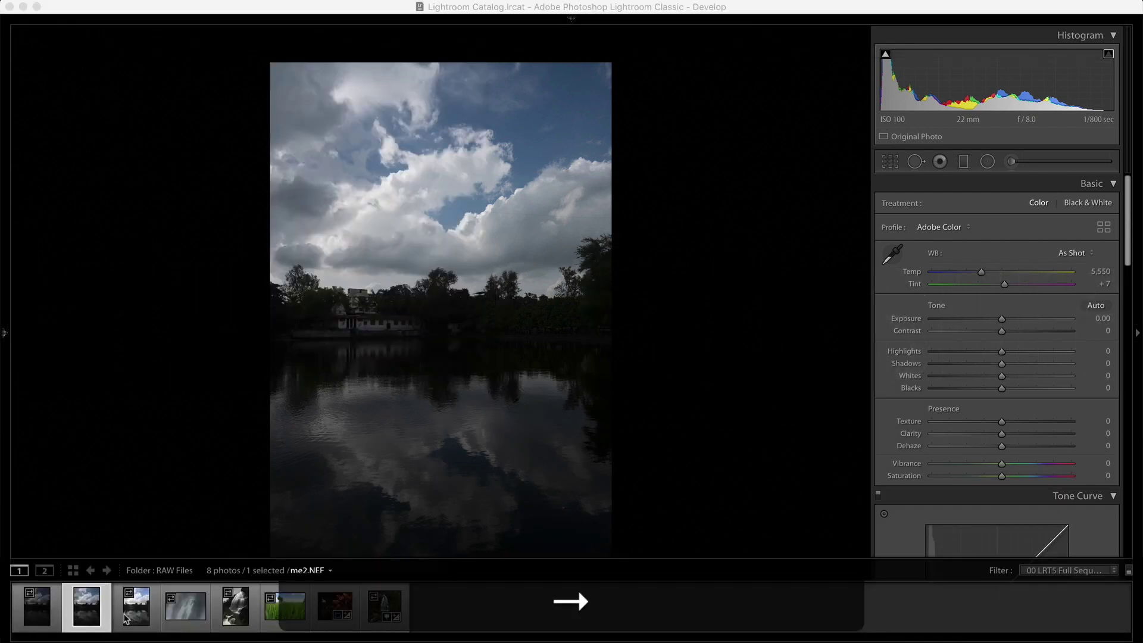
left_click(125, 619)
left_click(53, 619)
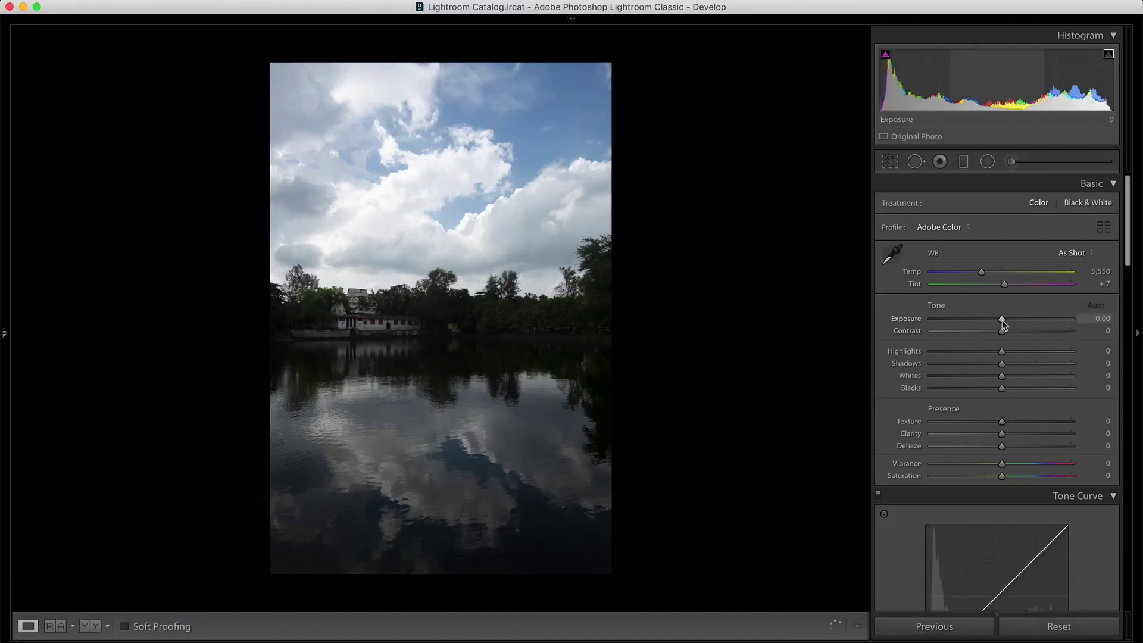
Try a lower Exposure and reset it to 0.00, then add me3.NEF to the selection
left_click_drag(1003, 321, 990, 321)
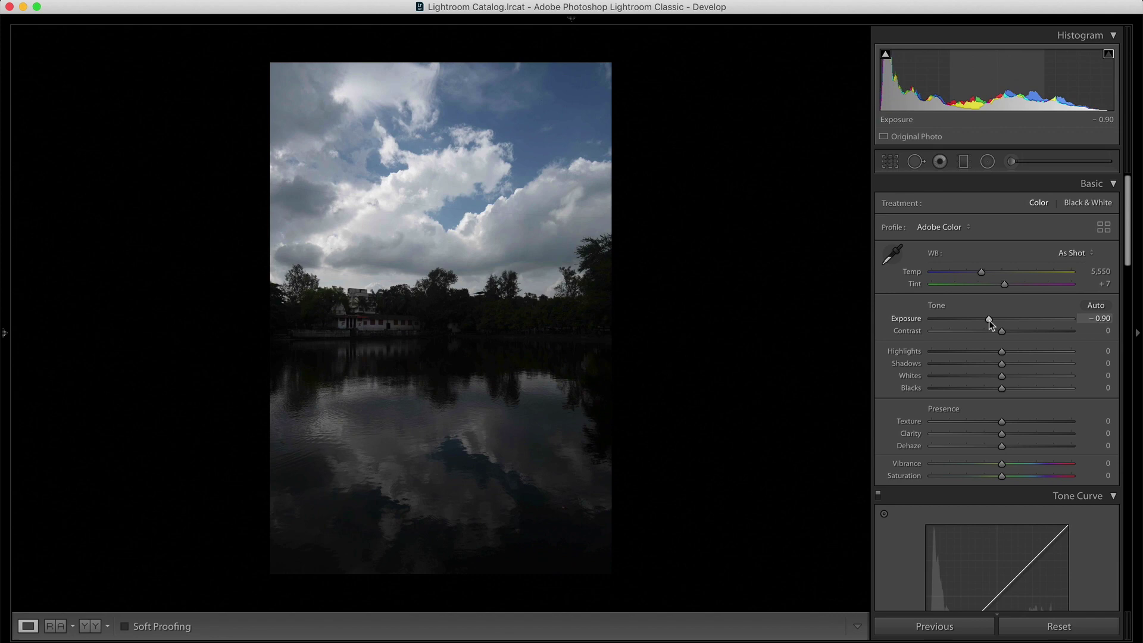
double_click(989, 321)
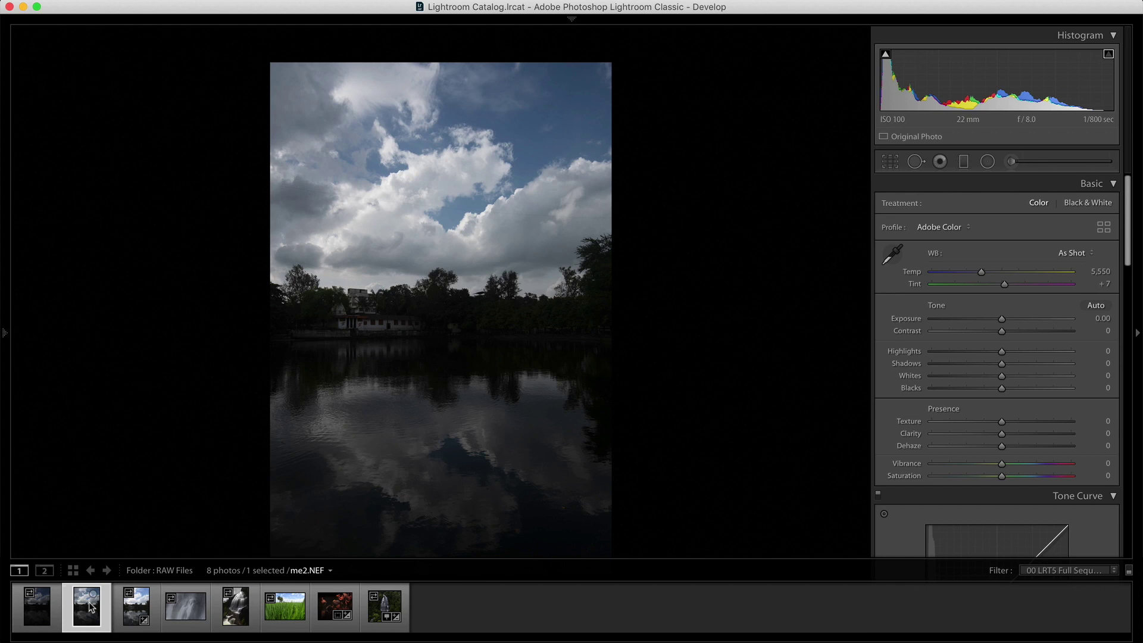
left_click(132, 608, "super")
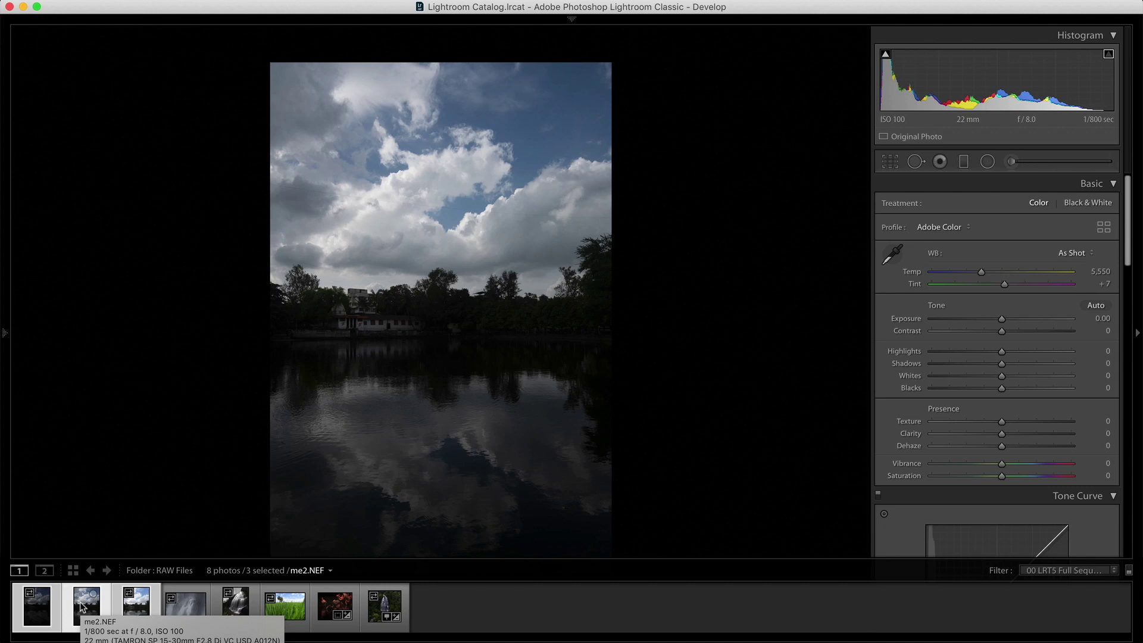
Apply Settings > Match Total Exposures, then compare me1.NEF and me2.NEF with the info overlay shown
left_click(290, 3)
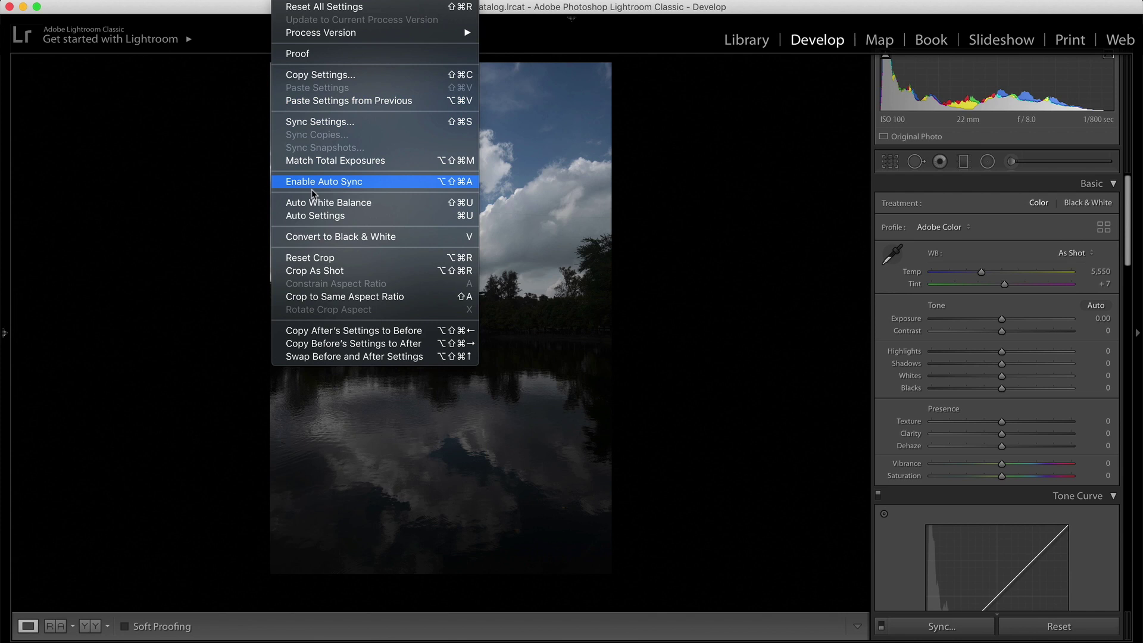
left_click(335, 159)
mouse_move(225, 638)
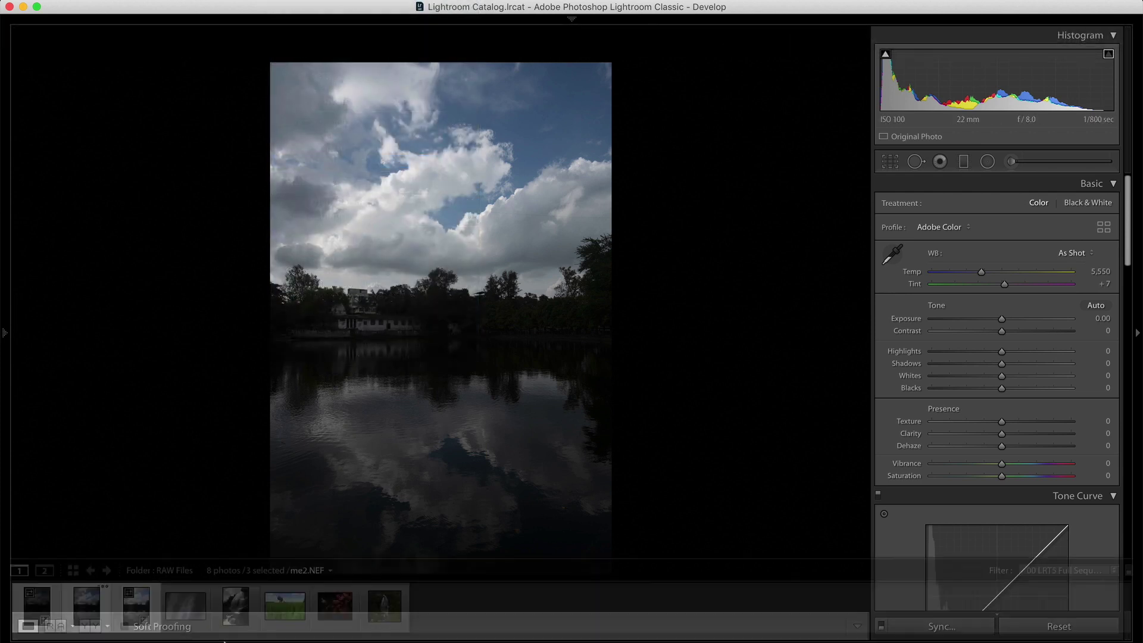
left_click(43, 607)
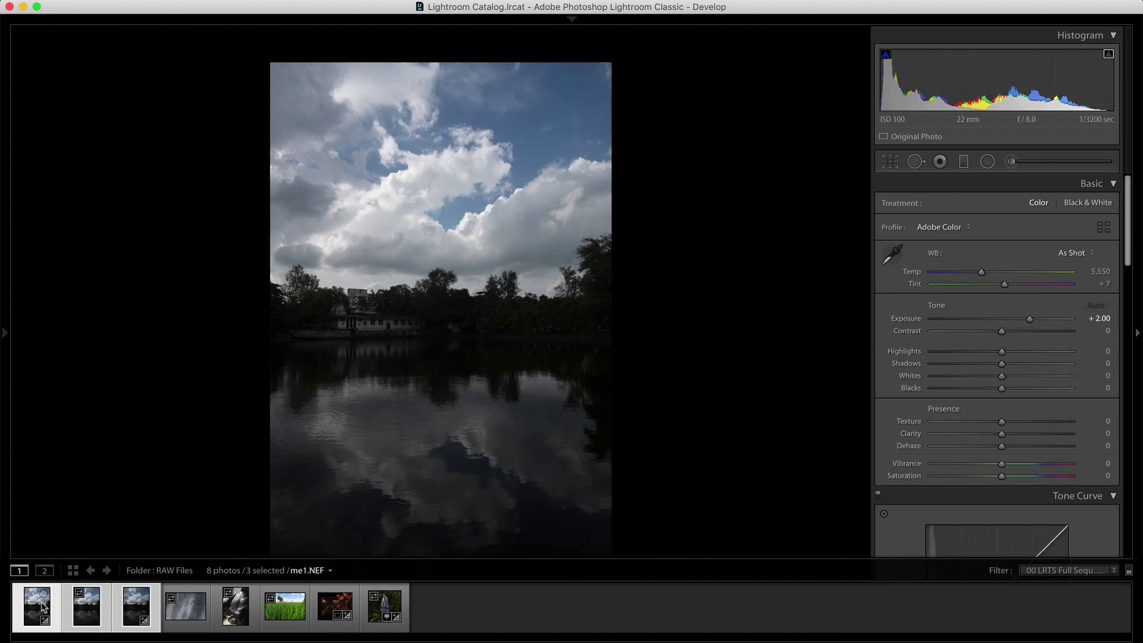
key("Right")
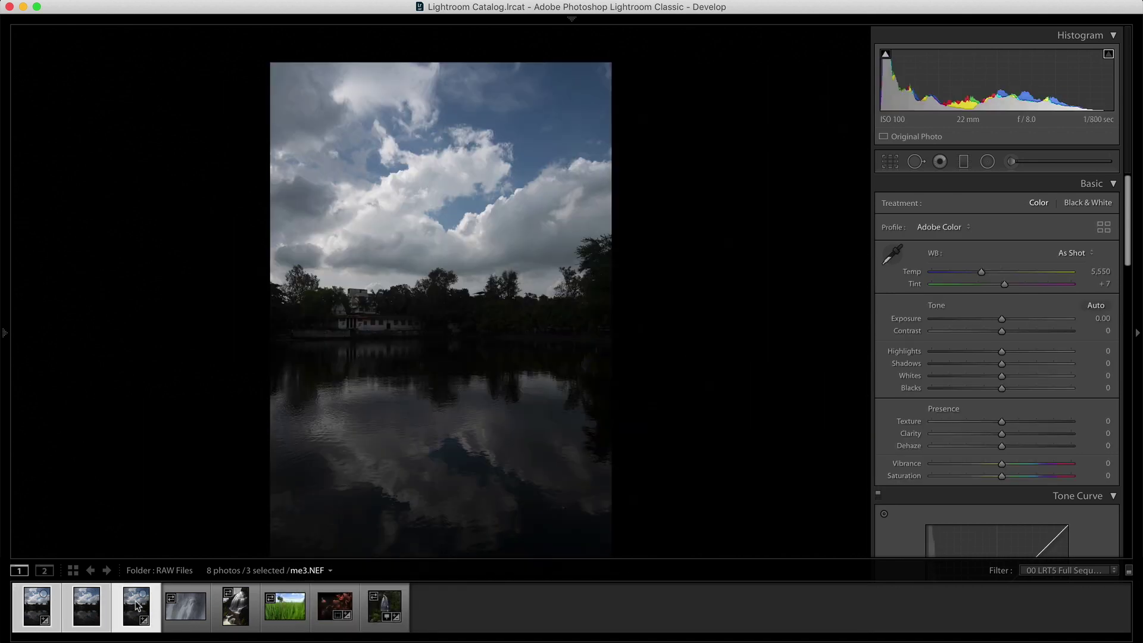
left_click(89, 619)
left_click(32, 616)
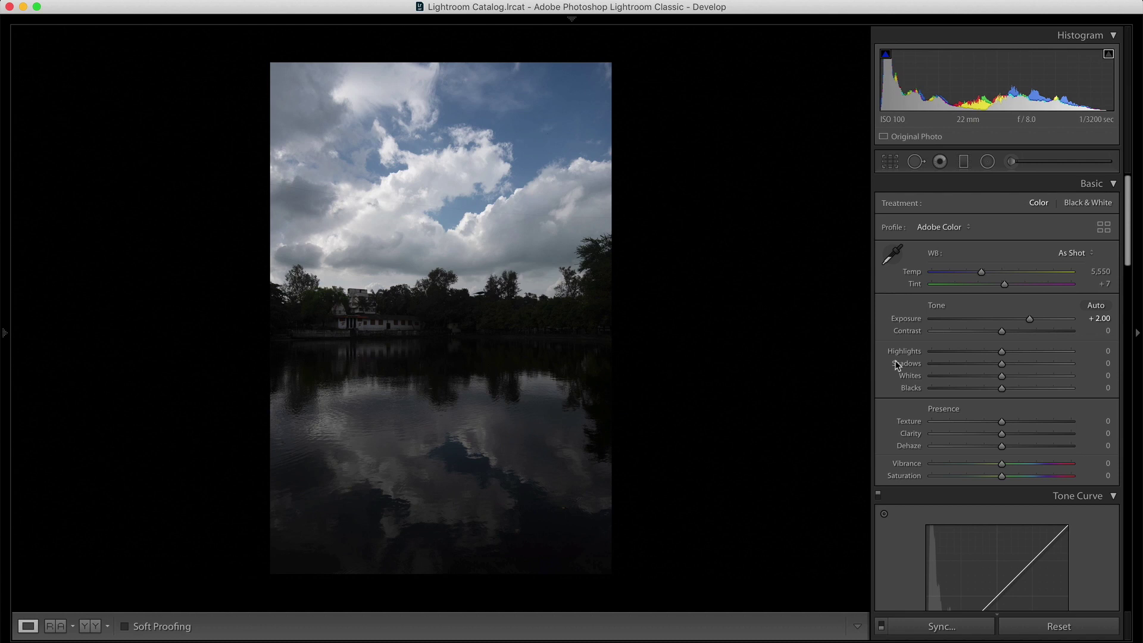
key("i")
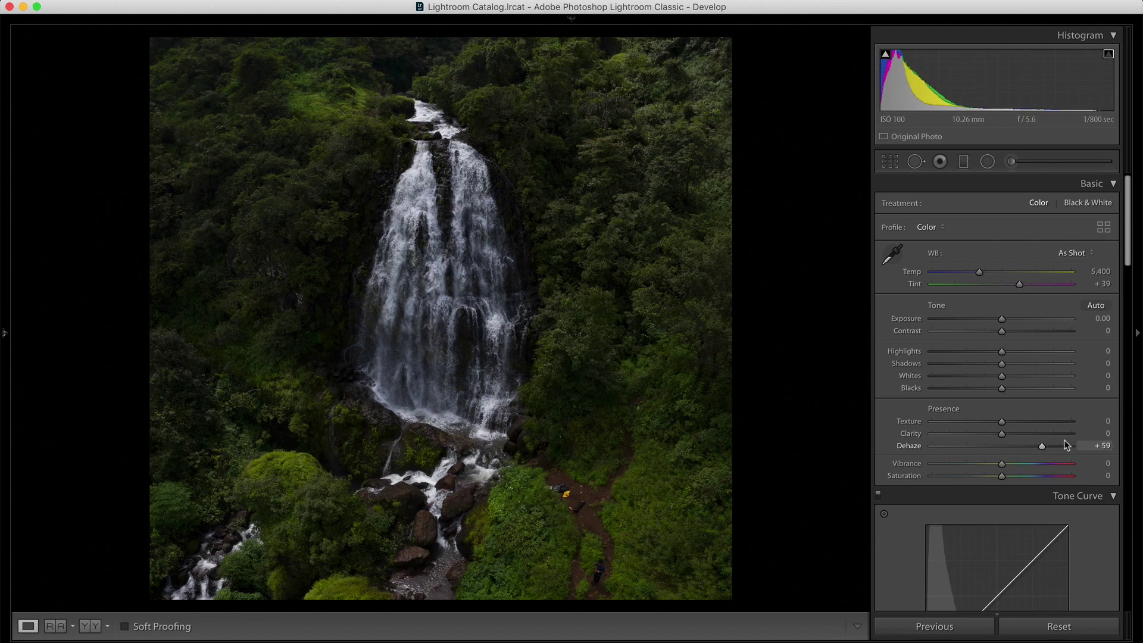
left_click_drag(1011, 454, 920, 453)
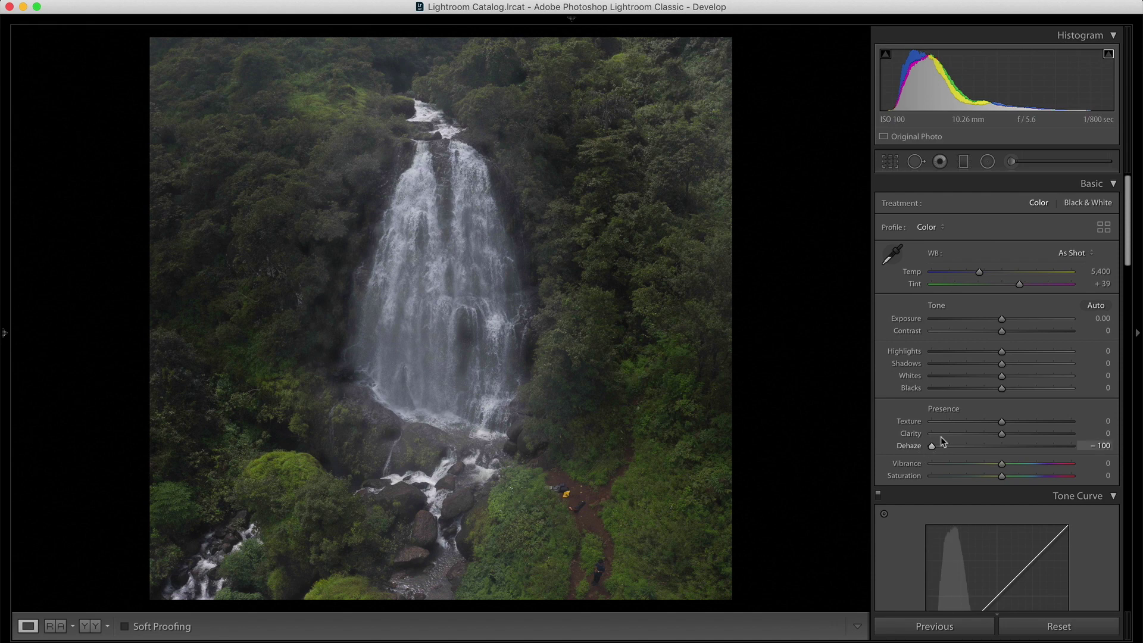
double_click(935, 447)
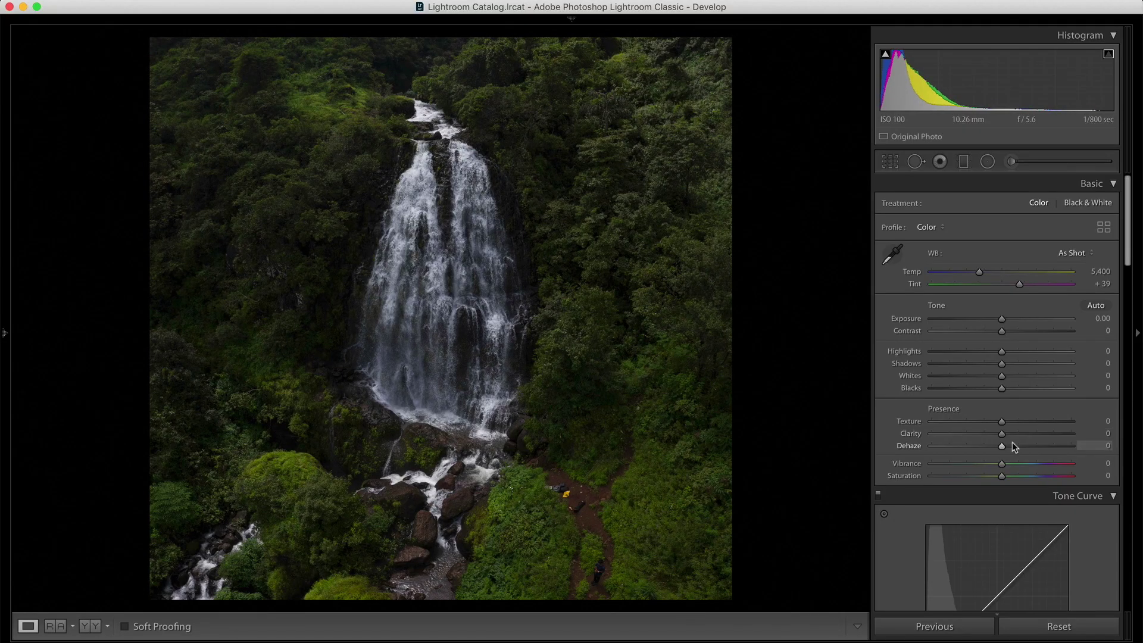
scroll(465, 250, "up", 3)
scroll(431, 307, "up", 3)
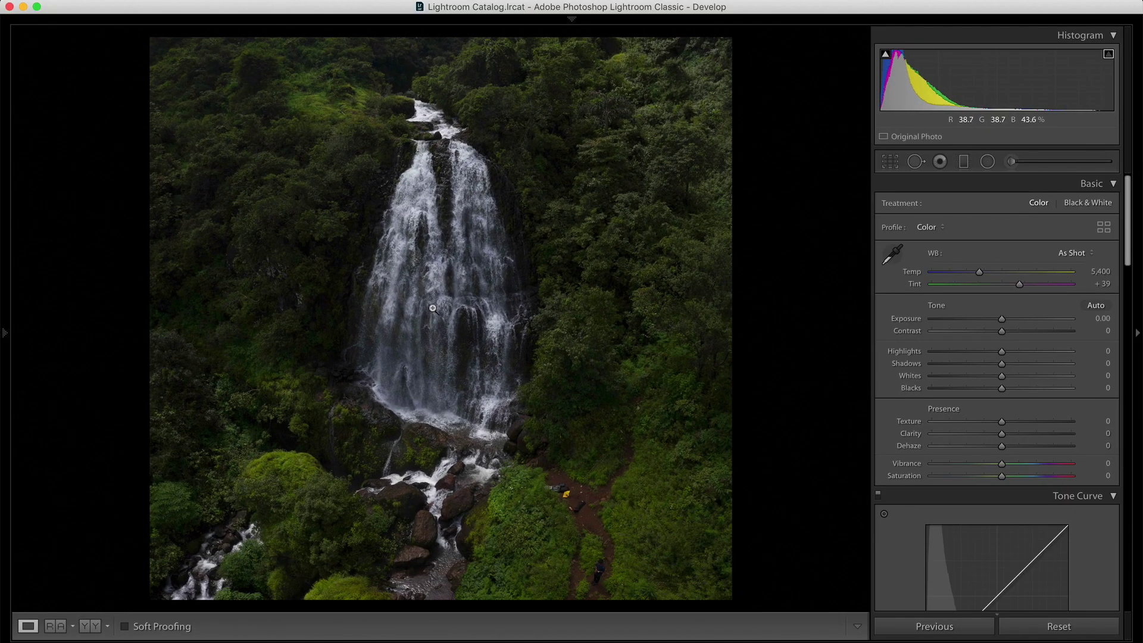
key("super+equal")
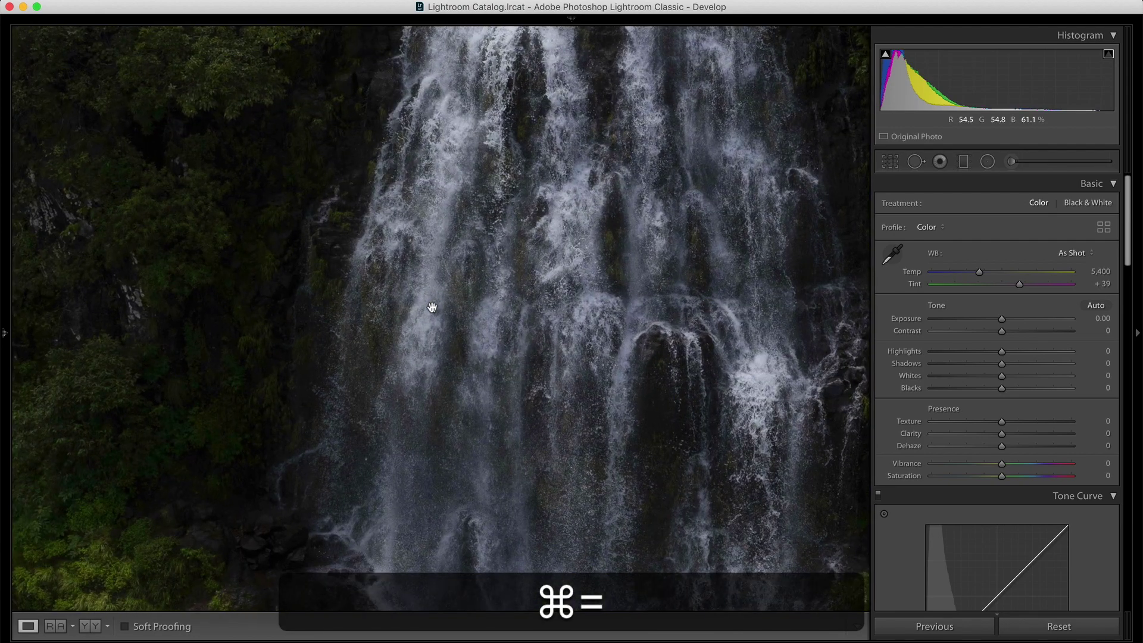
left_click_drag(555, 304, 399, 324)
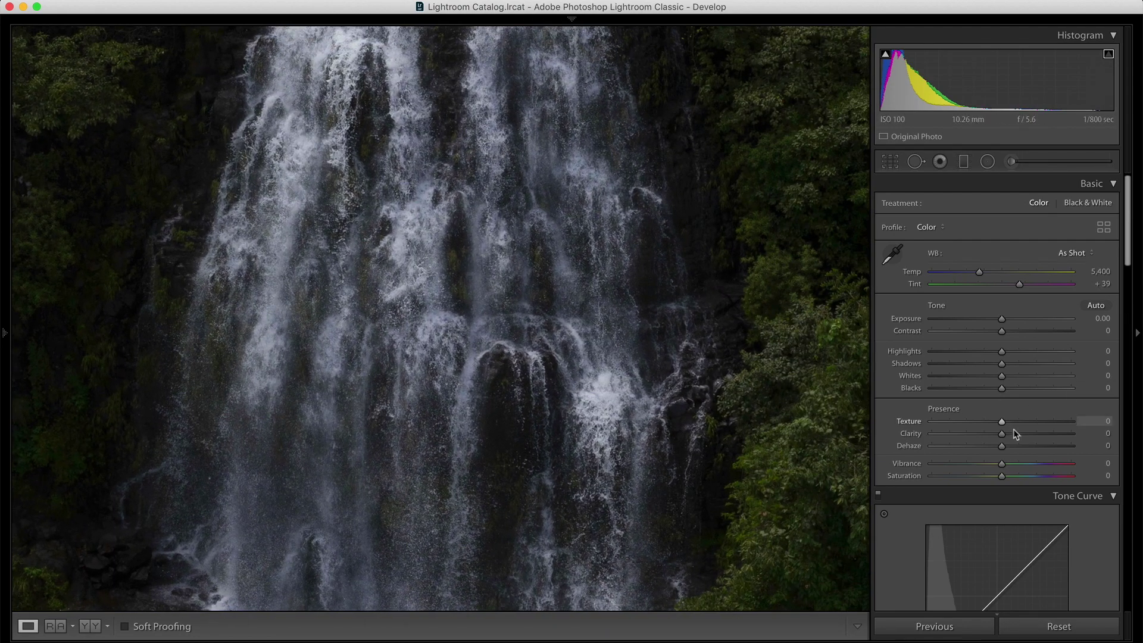
left_click_drag(1020, 434, 1078, 432)
key("super+minus")
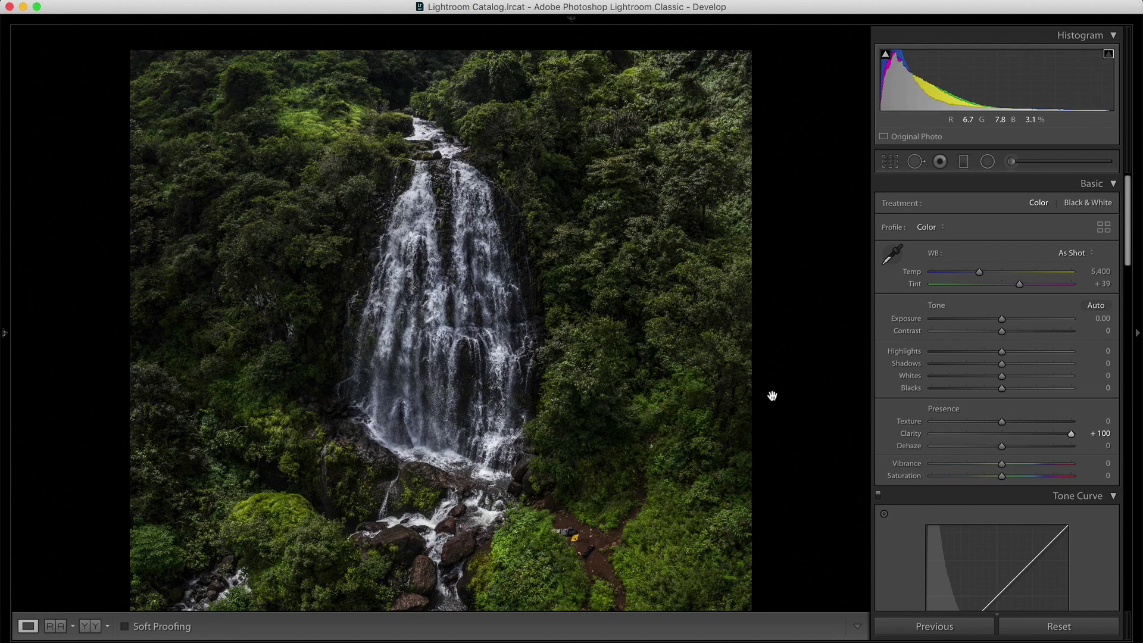
Reset Clarity to 0, zoom in to inspect detail, then raise Texture to +14
double_click(1070, 434)
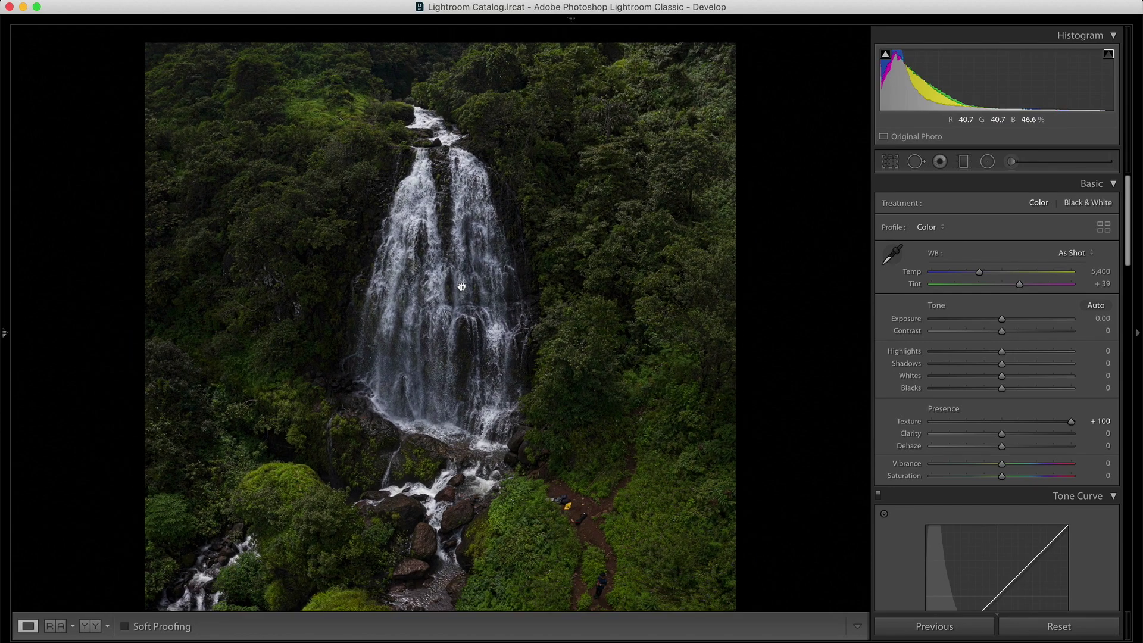
key("super+equal")
key("super+equal")
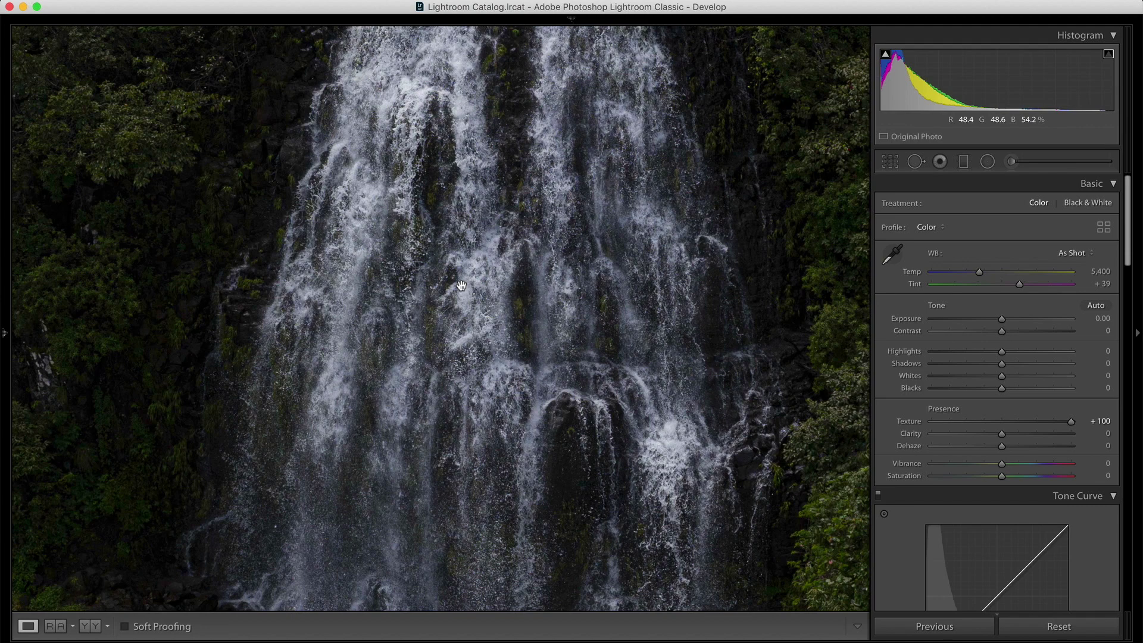
left_click(462, 286)
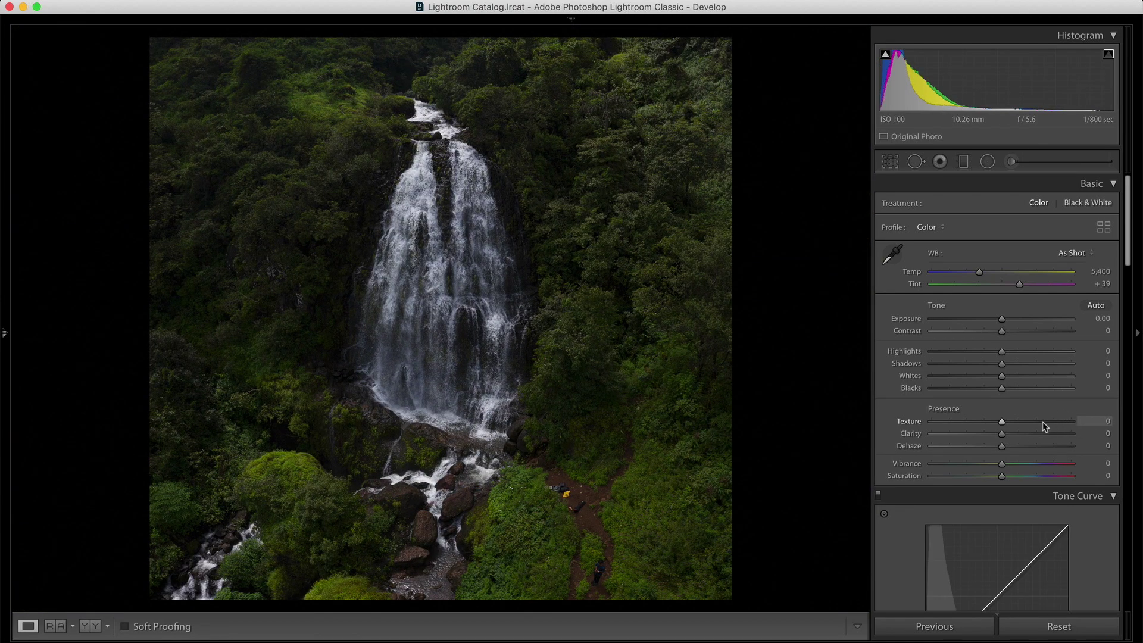
left_click_drag(1003, 423, 1012, 422)
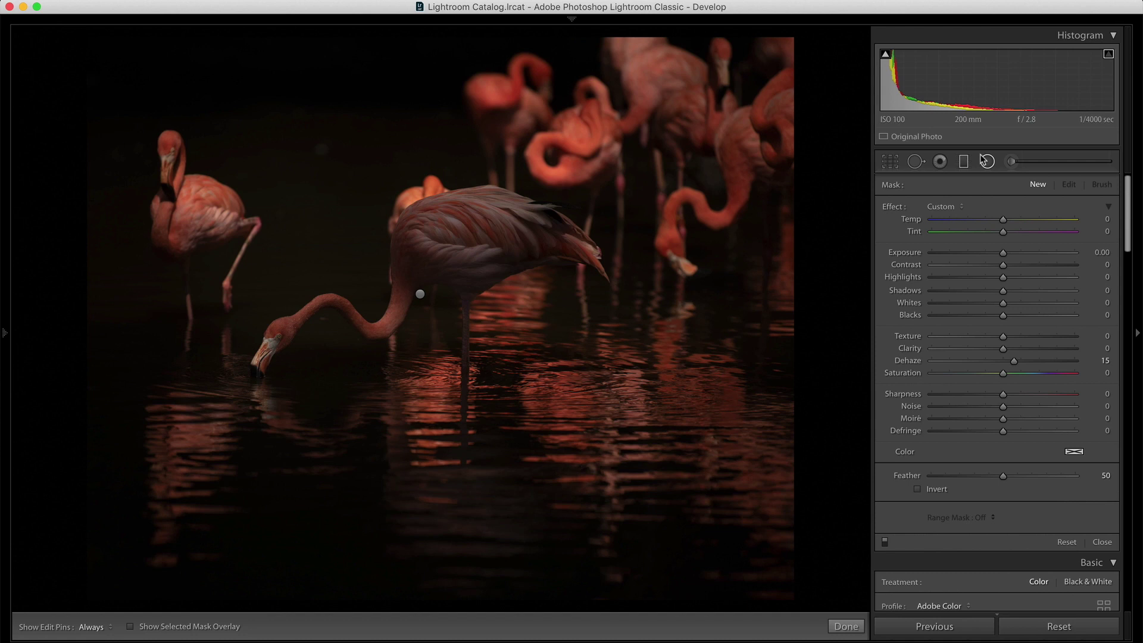
Reset the flamingo's graduated filter edits and crop the left edge past the leftmost flamingo
left_click(965, 162)
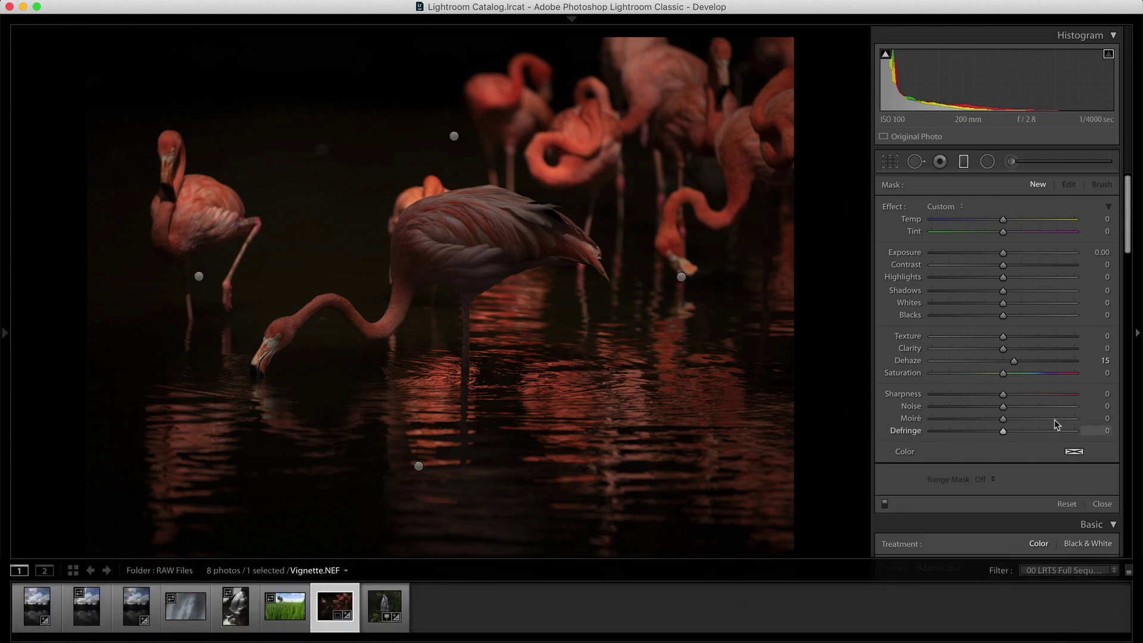
left_click(1054, 626)
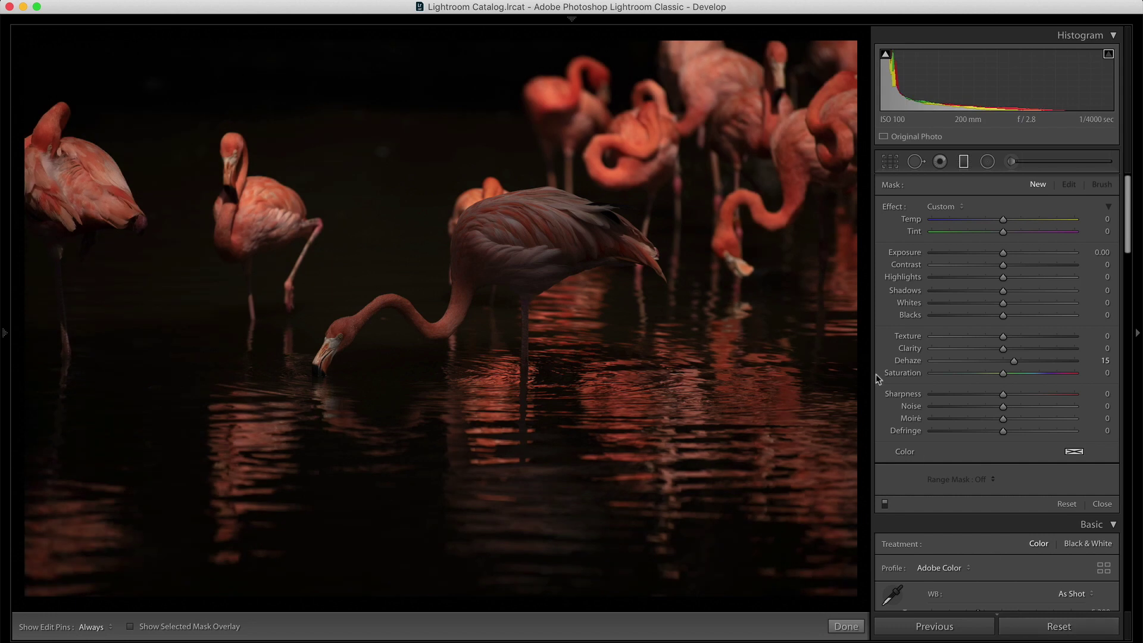
left_click(889, 166)
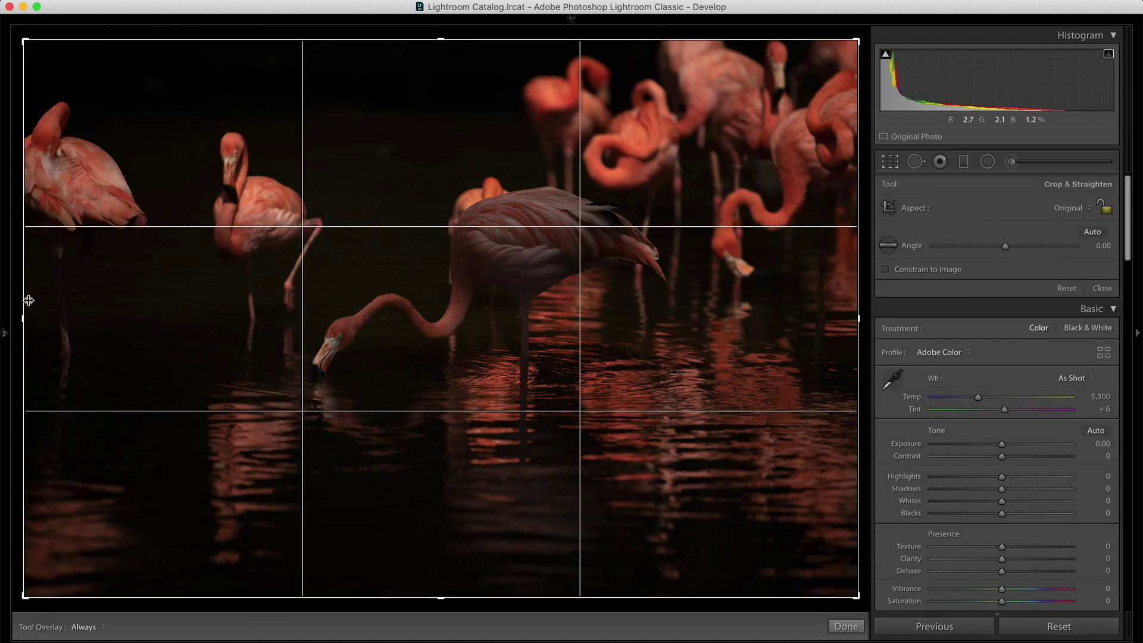
left_click_drag(25, 302, 107, 302)
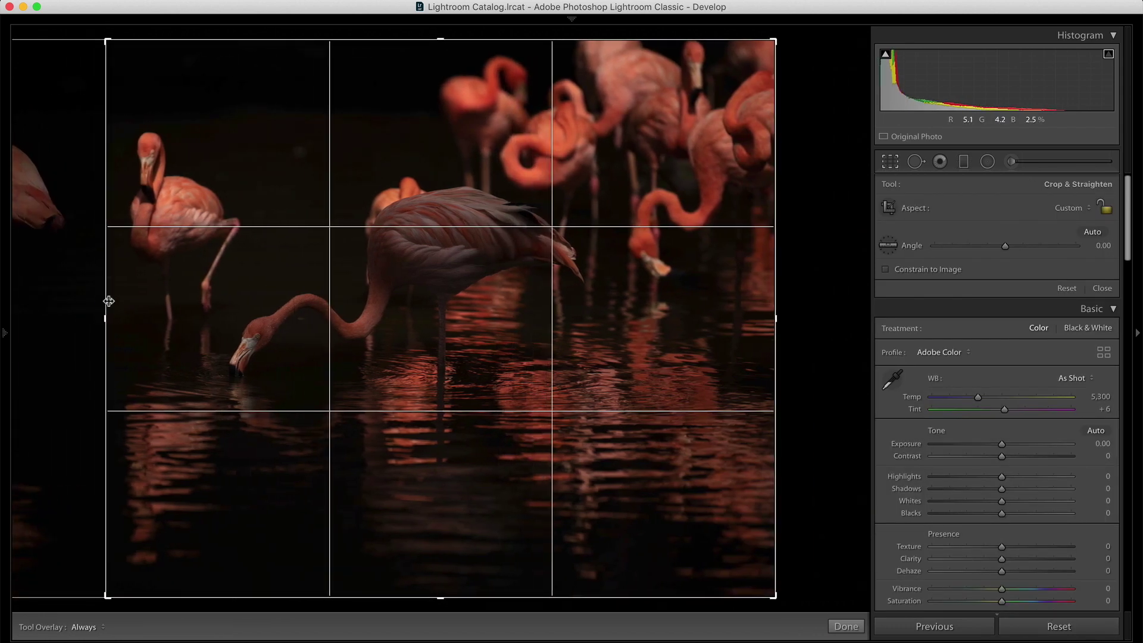
key("Return")
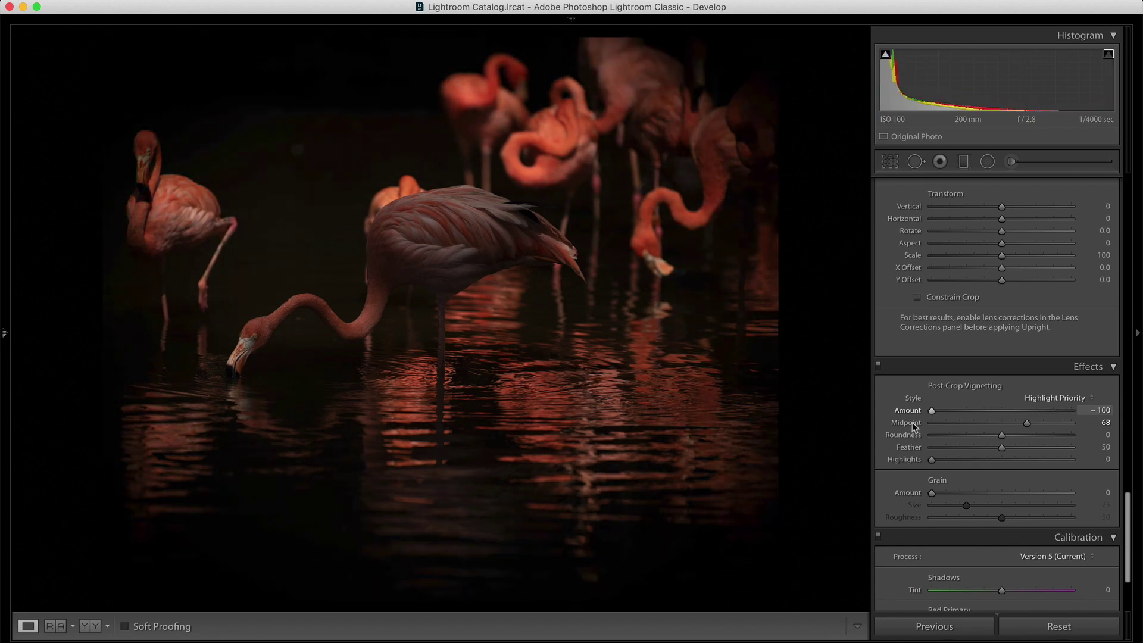
Set the vignette Midpoint to 99 and Roundness to +61, then reset the vignette Amount to 0
left_click_drag(1026, 425, 1066, 426)
left_click(1043, 435)
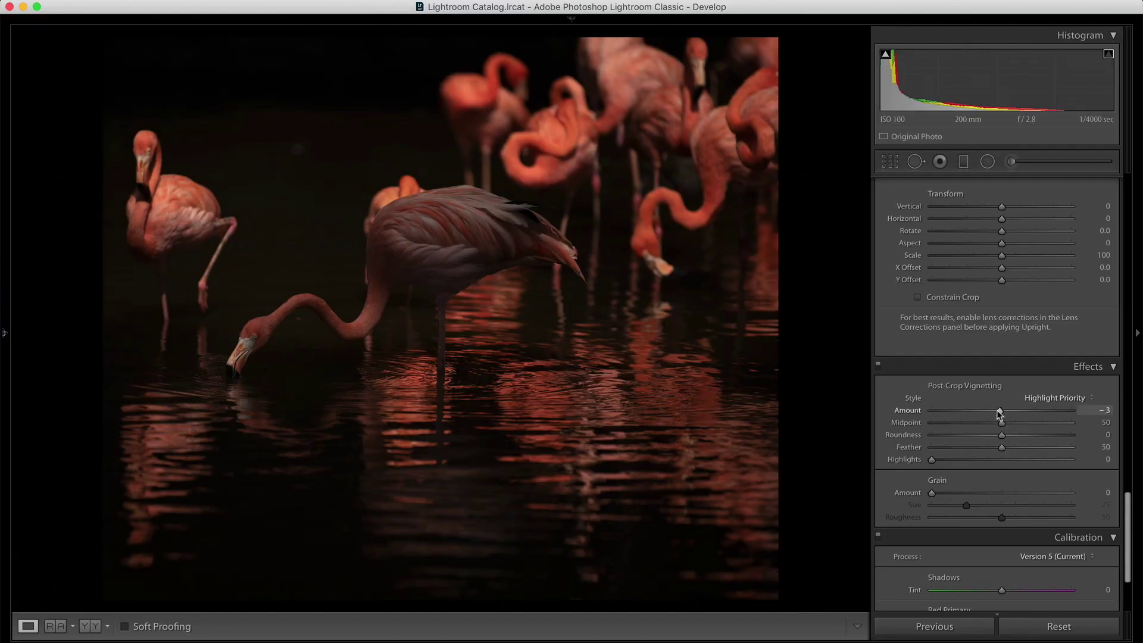
double_click(998, 415)
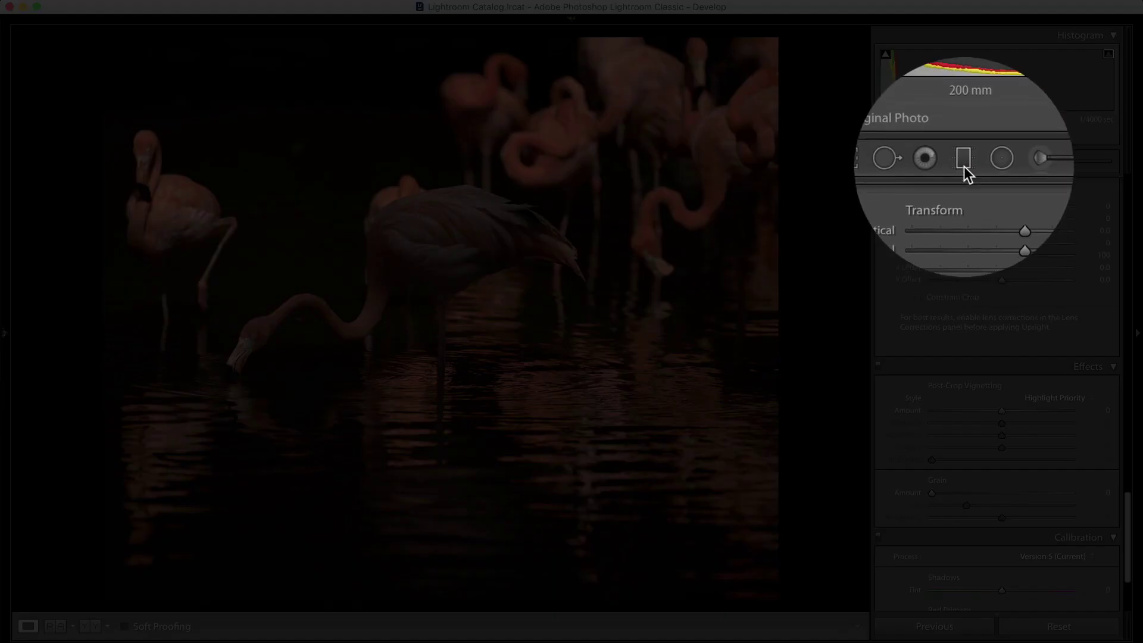
left_click(964, 163)
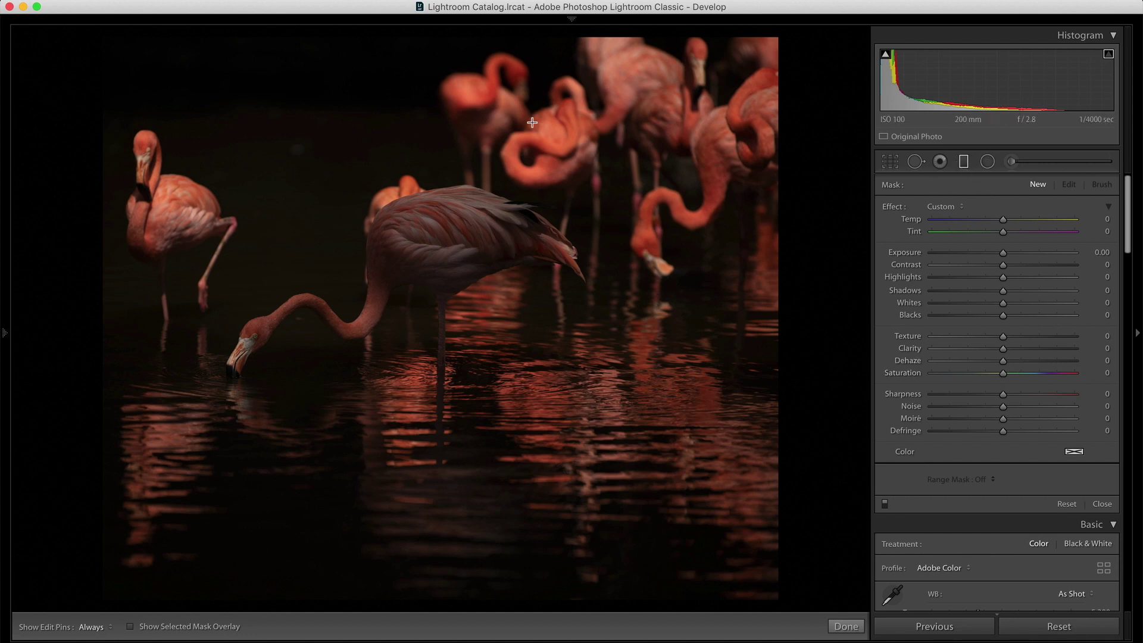
Draw a straight graduated filter across the top and set its Exposure to −1.00
key("shift")
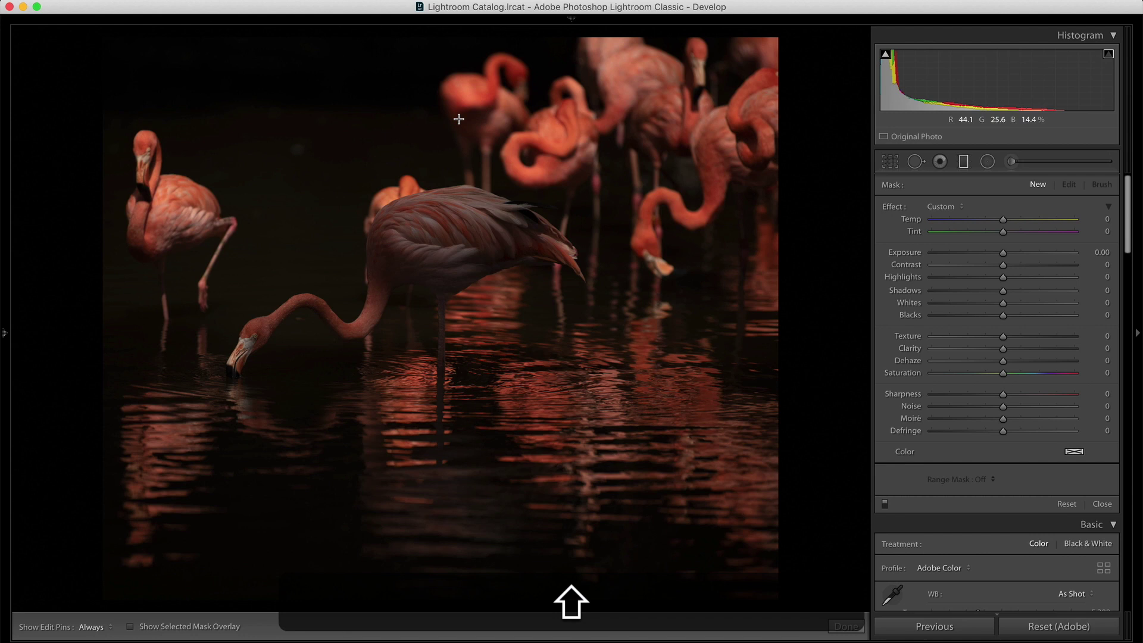
left_click_drag(458, 119, 459, 173)
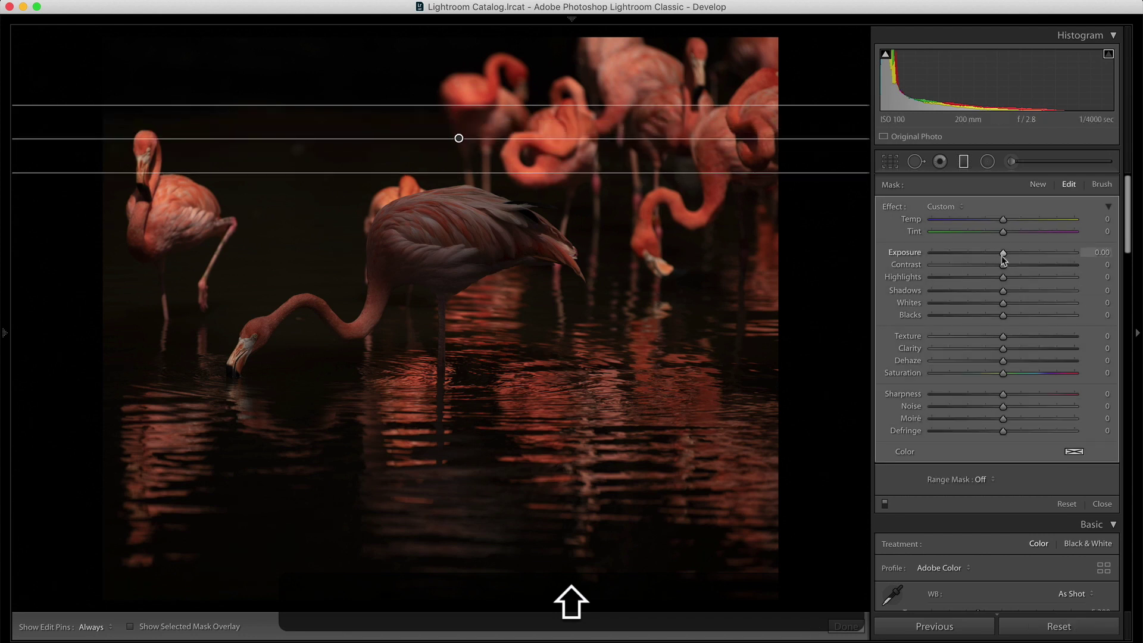
left_click_drag(1004, 255, 817, 275)
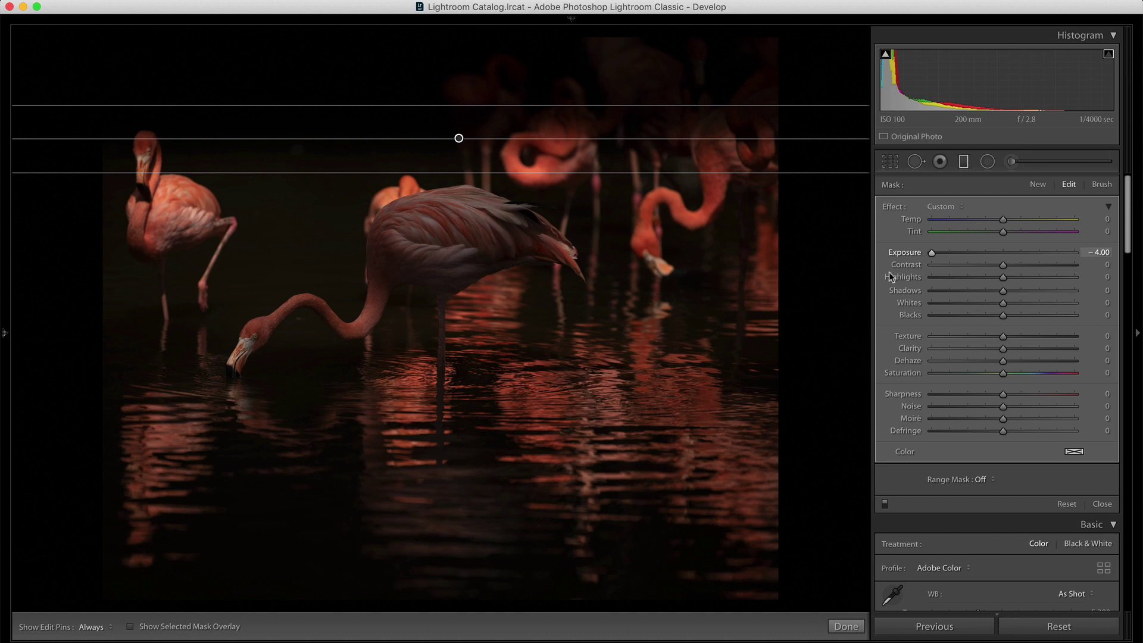
left_click_drag(888, 271, 985, 274)
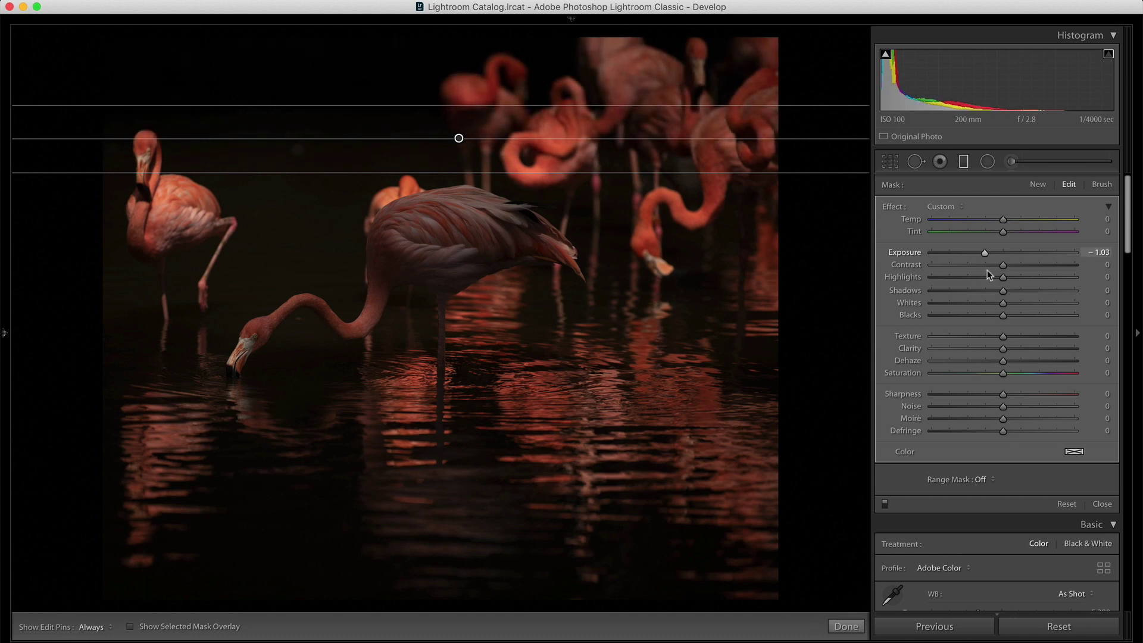
left_click_drag(985, 271, 988, 270)
Add matching graduated filters from the left, bottom and right edges
left_click_drag(220, 318, 171, 317)
left_click_drag(434, 447, 434, 380)
left_click_drag(687, 278, 588, 275)
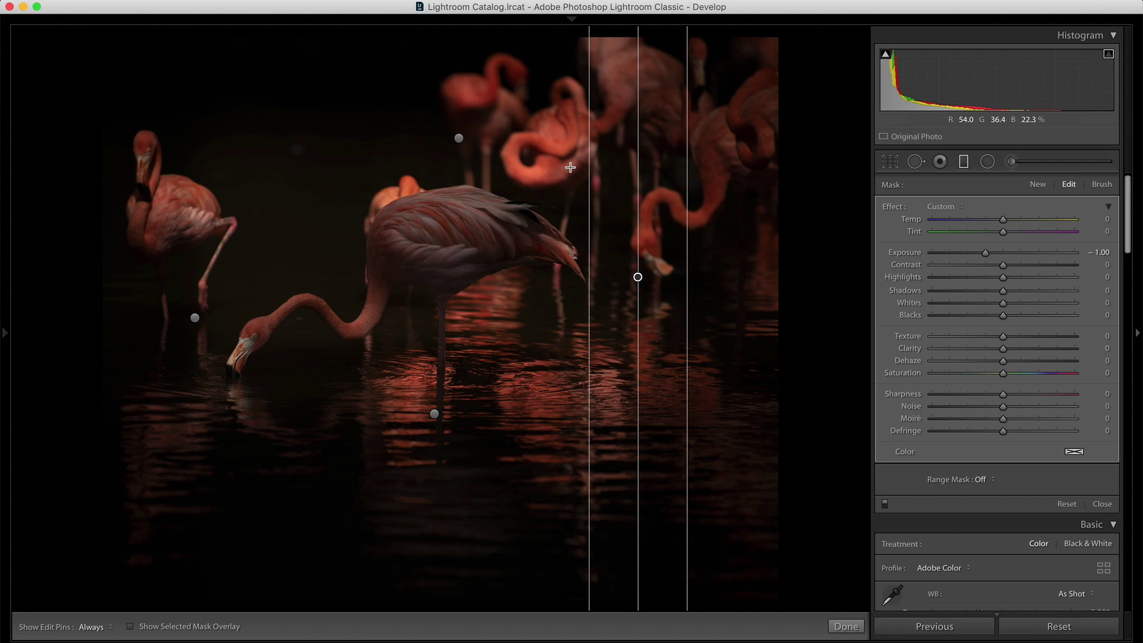
Circle the central flamingo with a radial filter that darkens outside it, then compare with the original
left_click(987, 168)
key("shift")
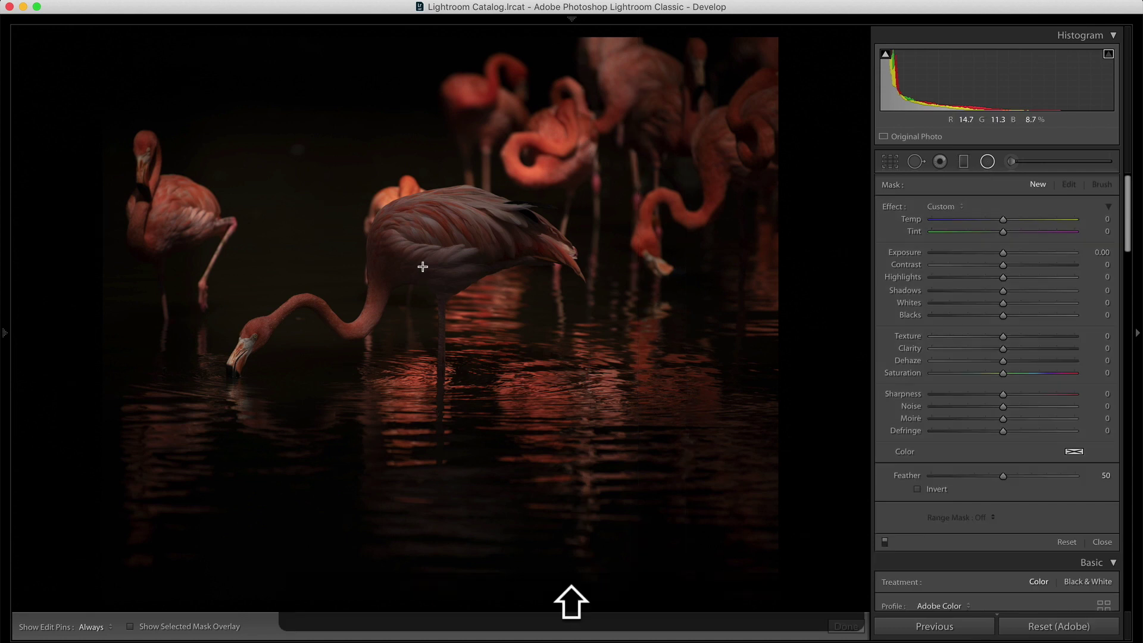
left_click_drag(433, 280, 394, 289)
key("shift")
left_click_drag(589, 289, 653, 288)
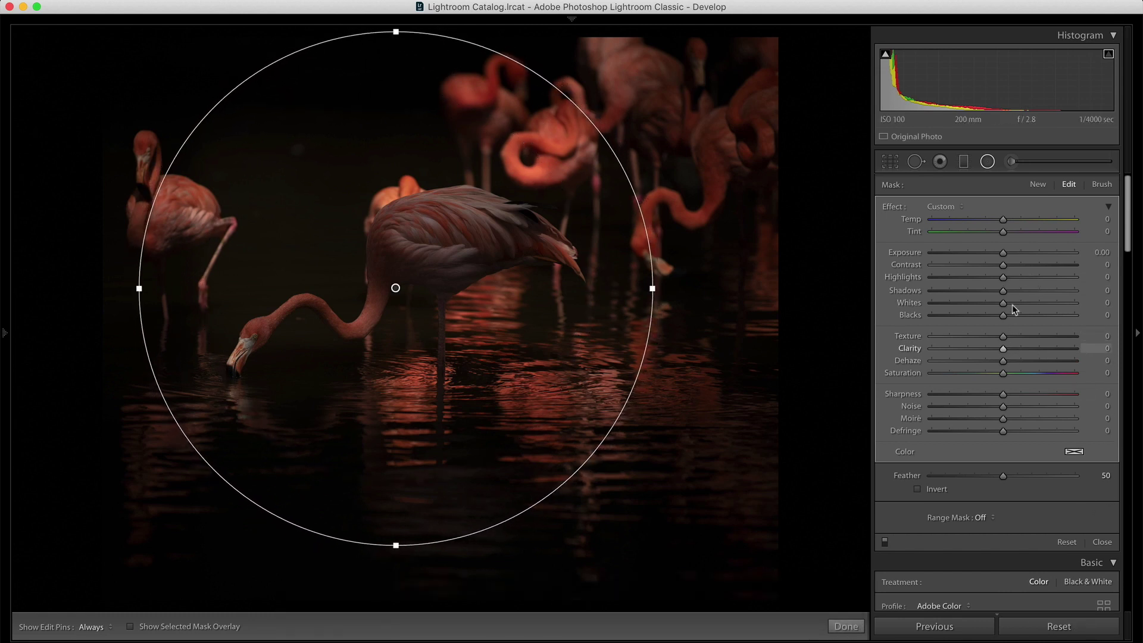
left_click_drag(1004, 257, 1001, 257)
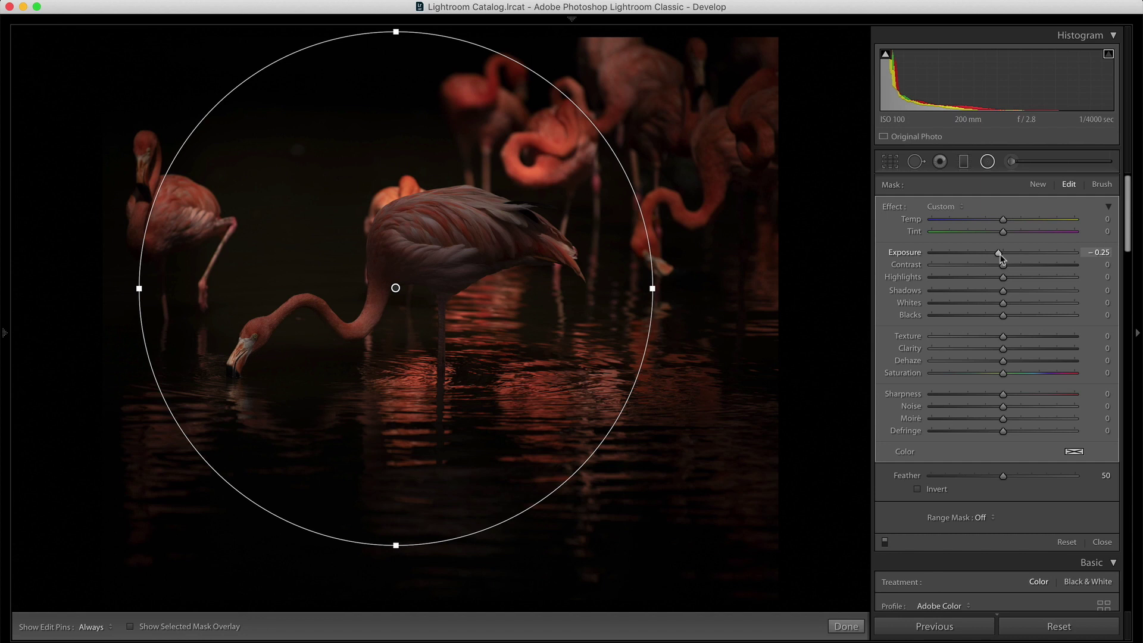
key("F6")
key("shift+m")
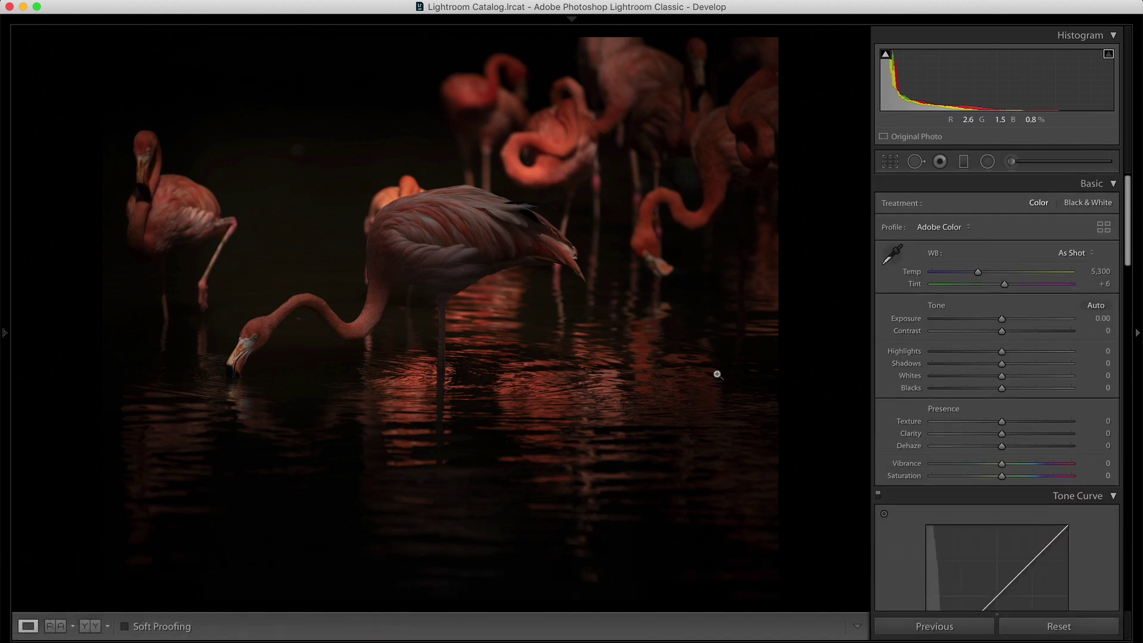
key("backslash")
key("backslash")
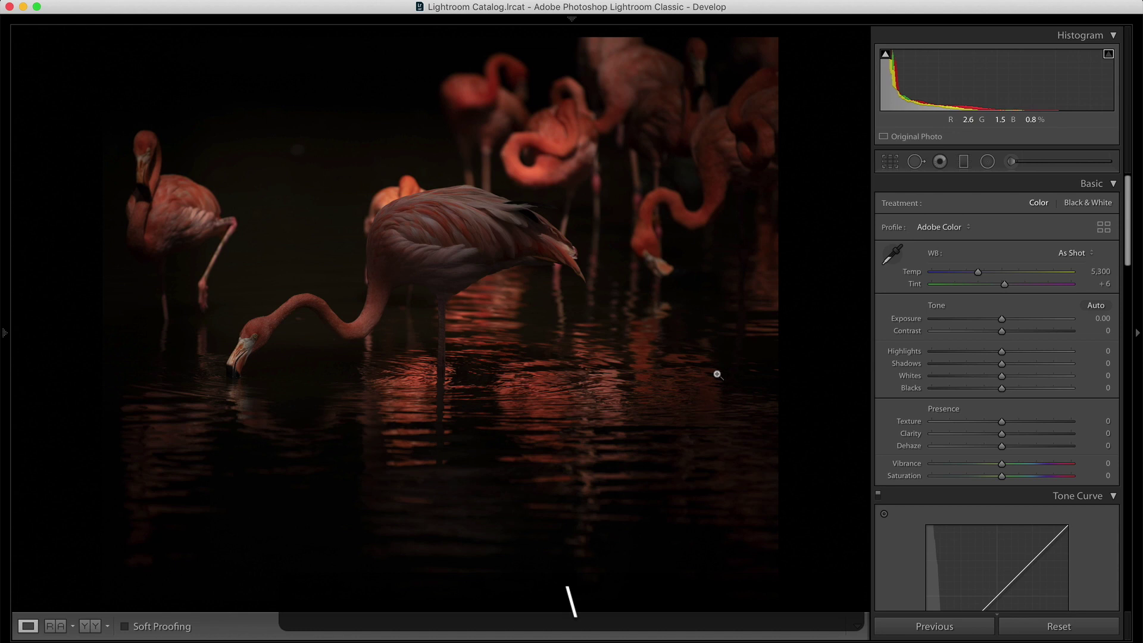
Duplicate the radial filter, invert it, reset its Exposure and set Highlights to 31
left_click(987, 161)
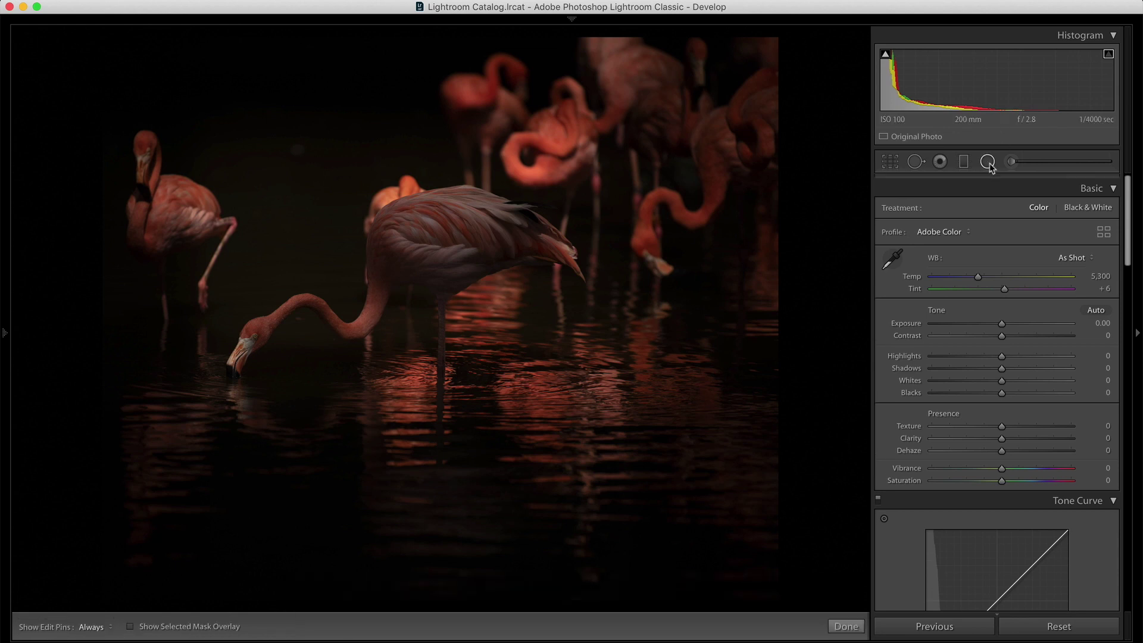
left_click(396, 287)
right_click(396, 288)
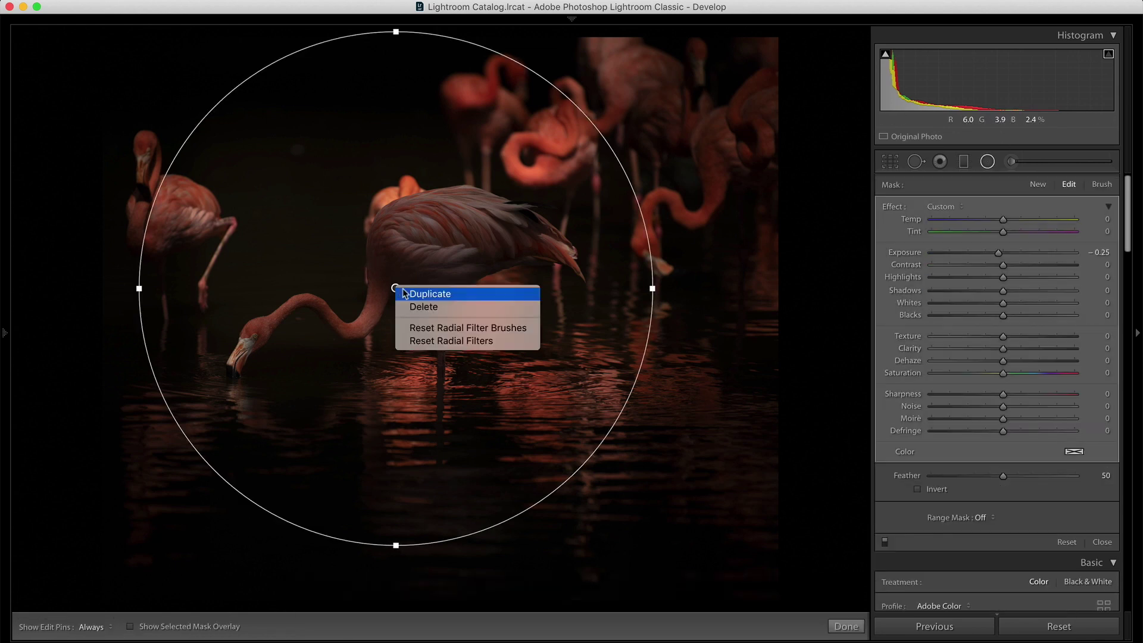
left_click(397, 289)
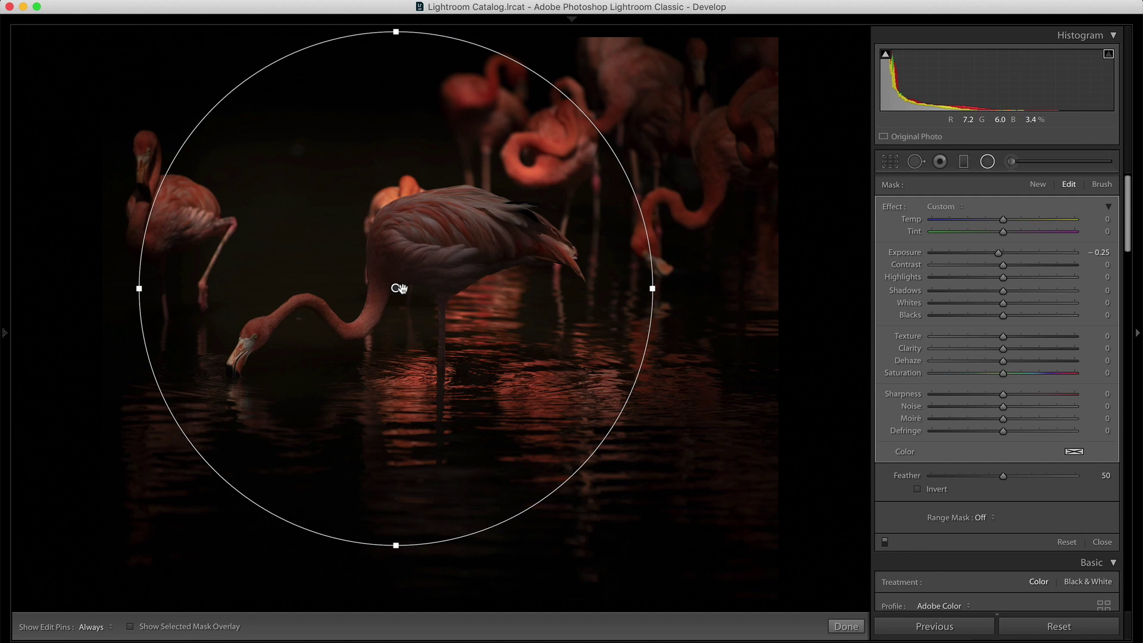
left_click(917, 489)
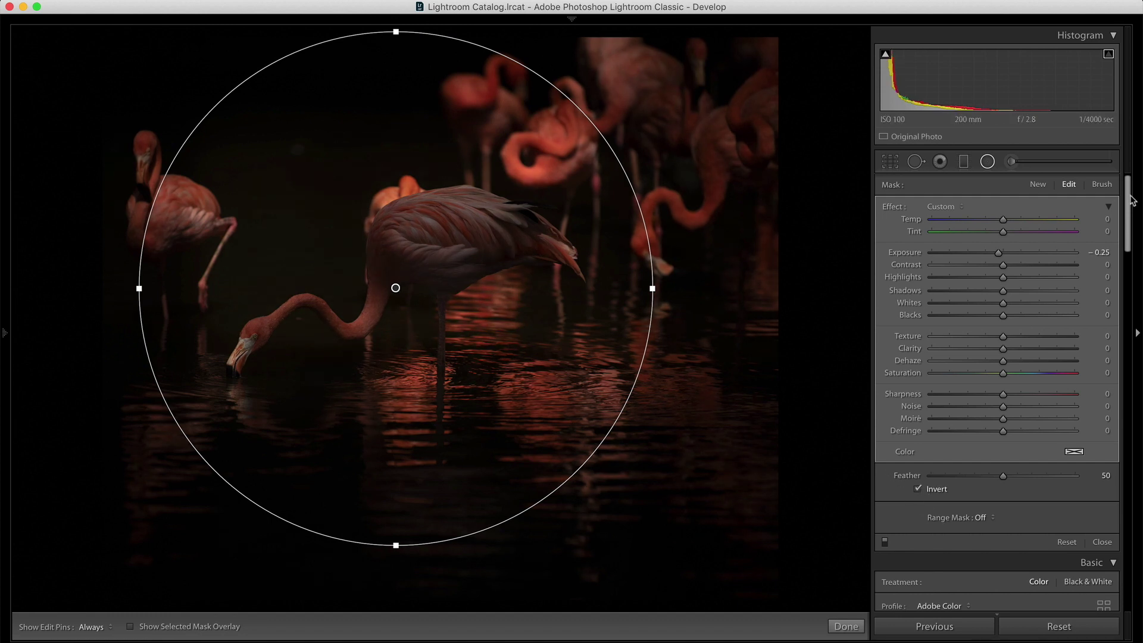
double_click(999, 253)
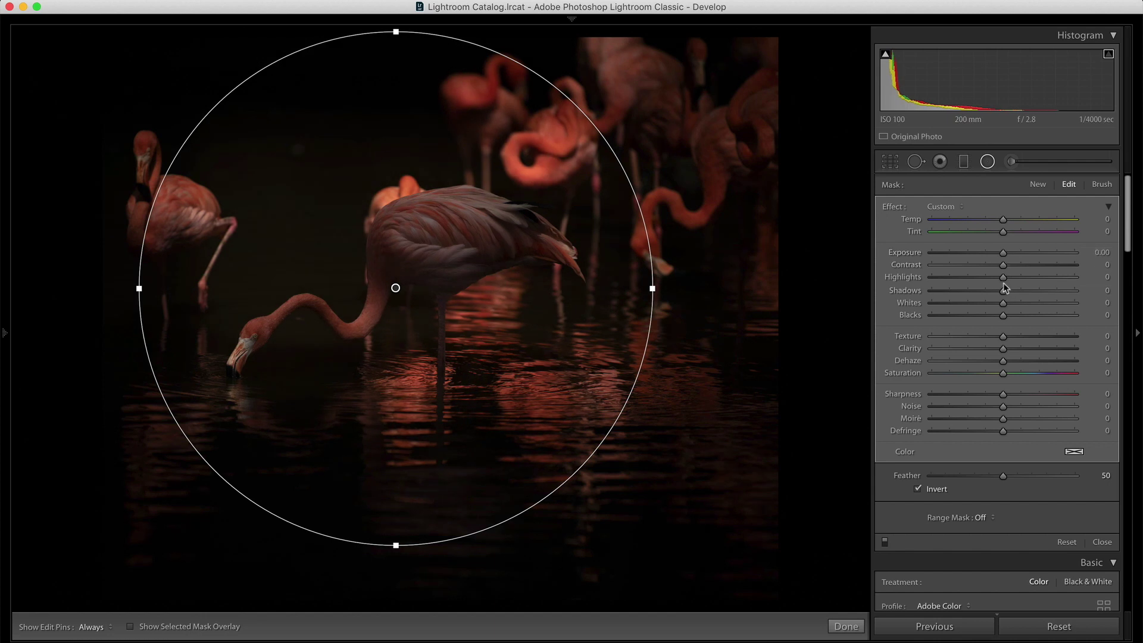
mouse_move(1003, 277)
left_mouse_down()
mouse_move(1114, 280)
mouse_move(1024, 277)
left_mouse_up()
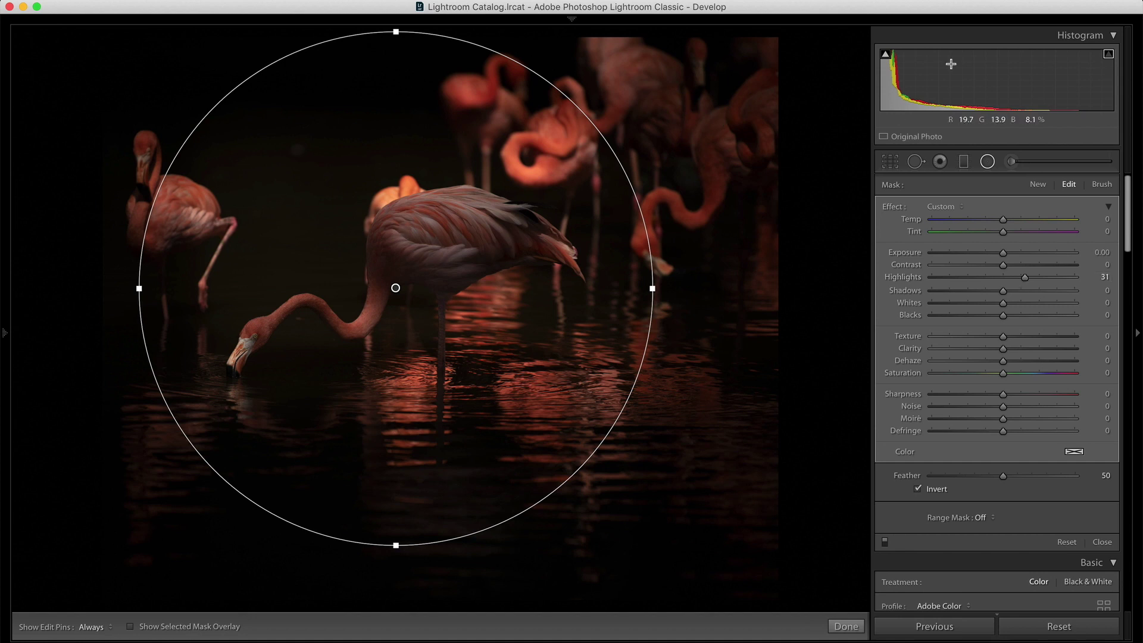
Switch to the erase brush on the mask, hide the pins, close masking and view Before/After
left_click(1102, 185)
key("alt")
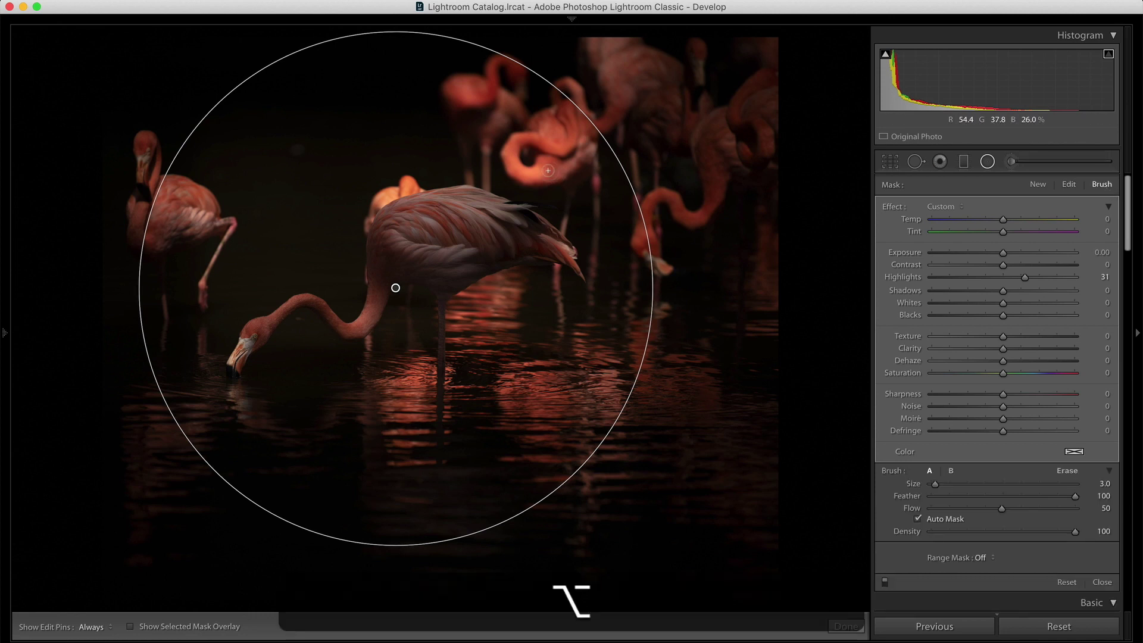
key("h")
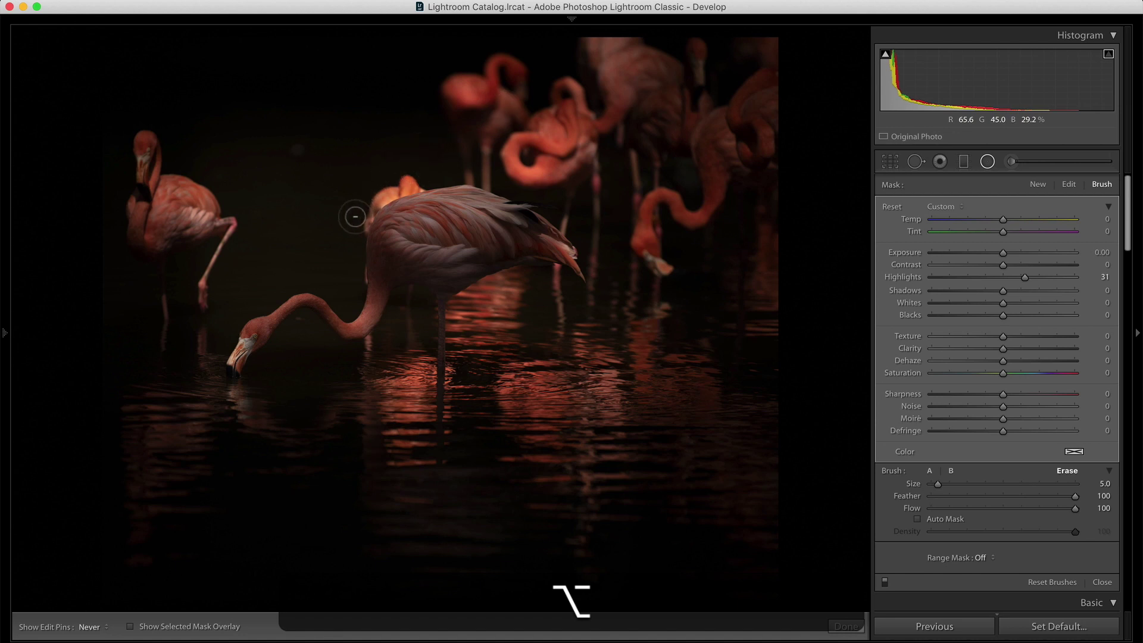
key("shift+m")
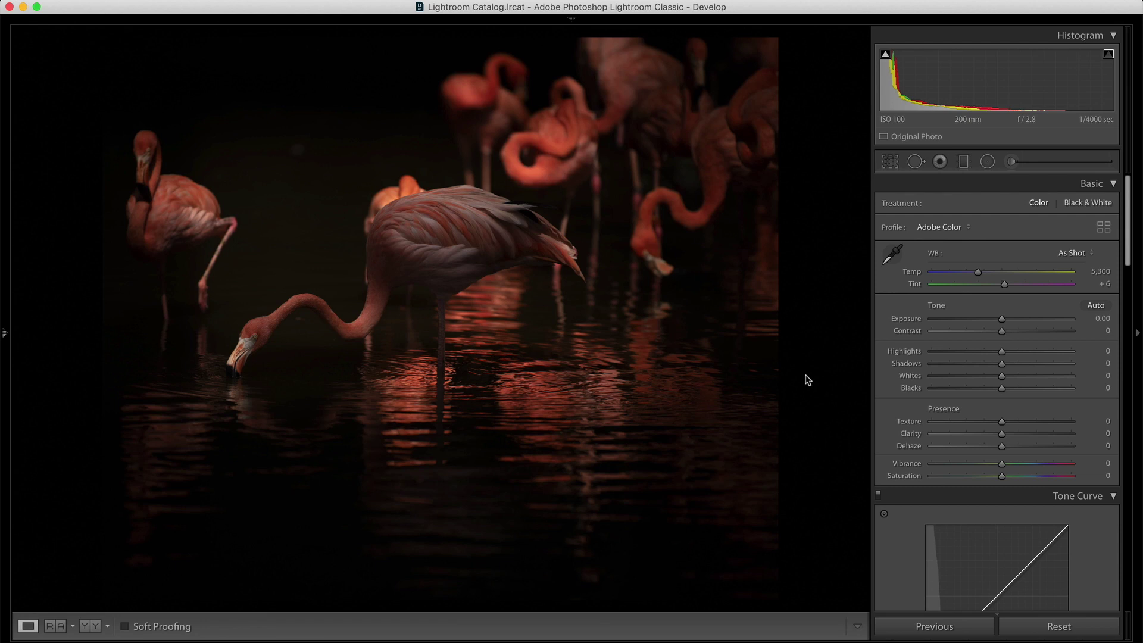
key("backslash")
key("backslash")
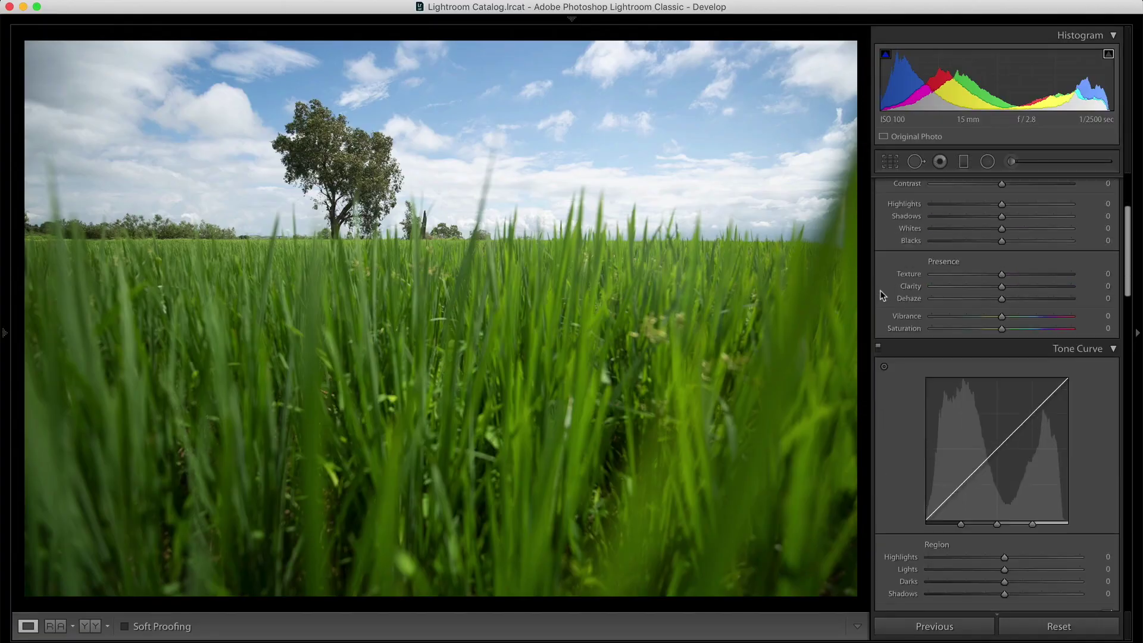
scroll(883, 294, "down", 8)
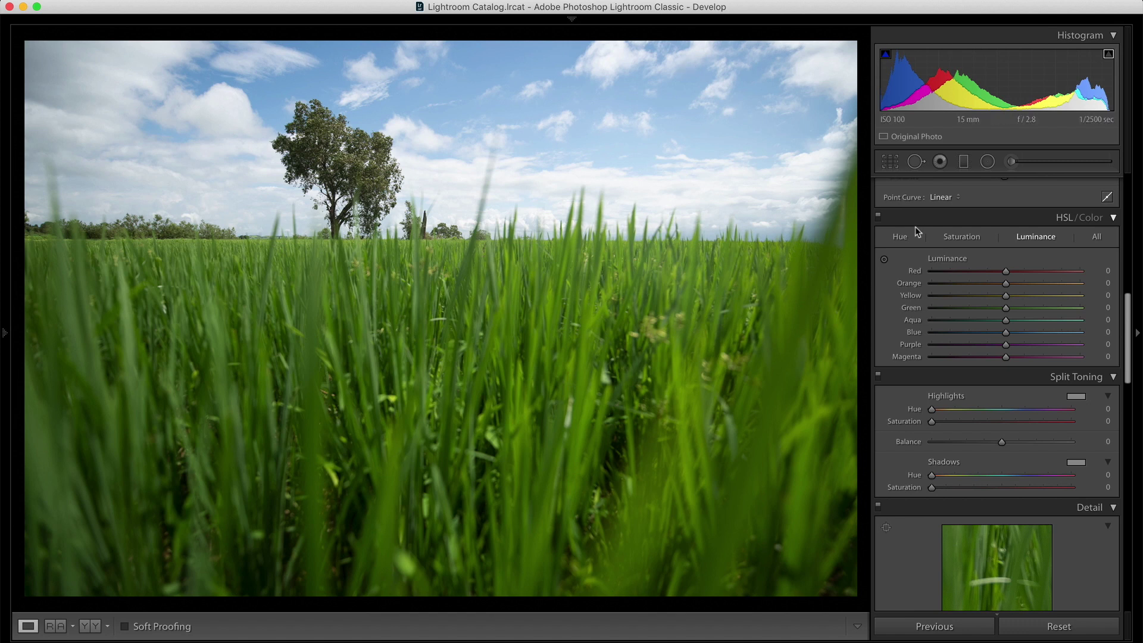
Drag the Luminance targeted adjustment on the sky, settling at Blue −30 and Aqua −13
left_click(884, 261)
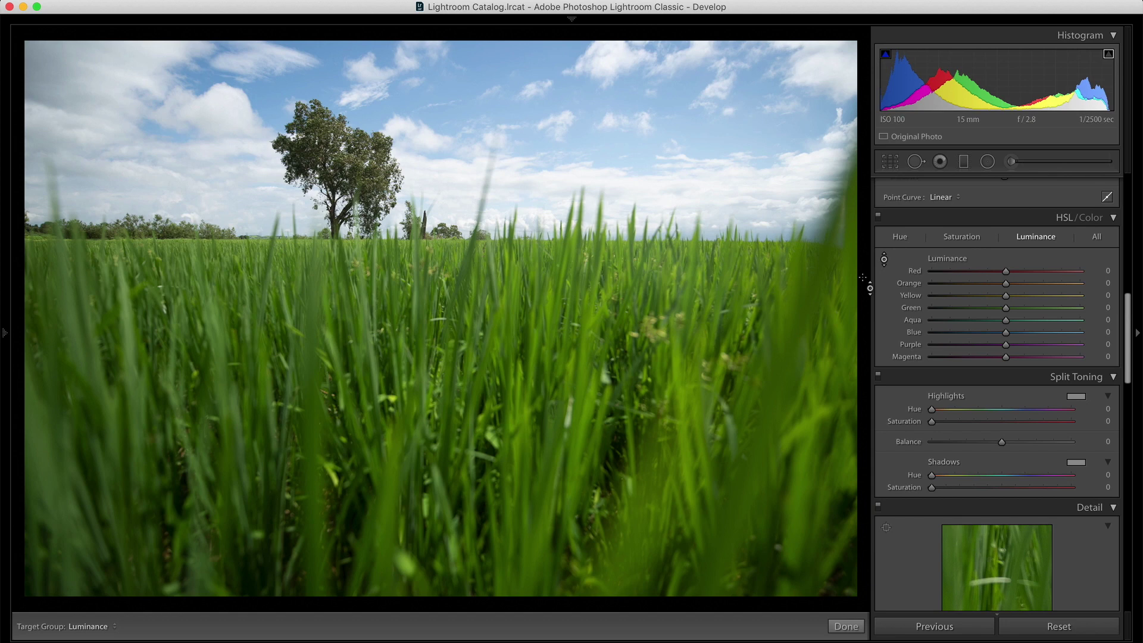
left_click_drag(727, 141, 727, 223)
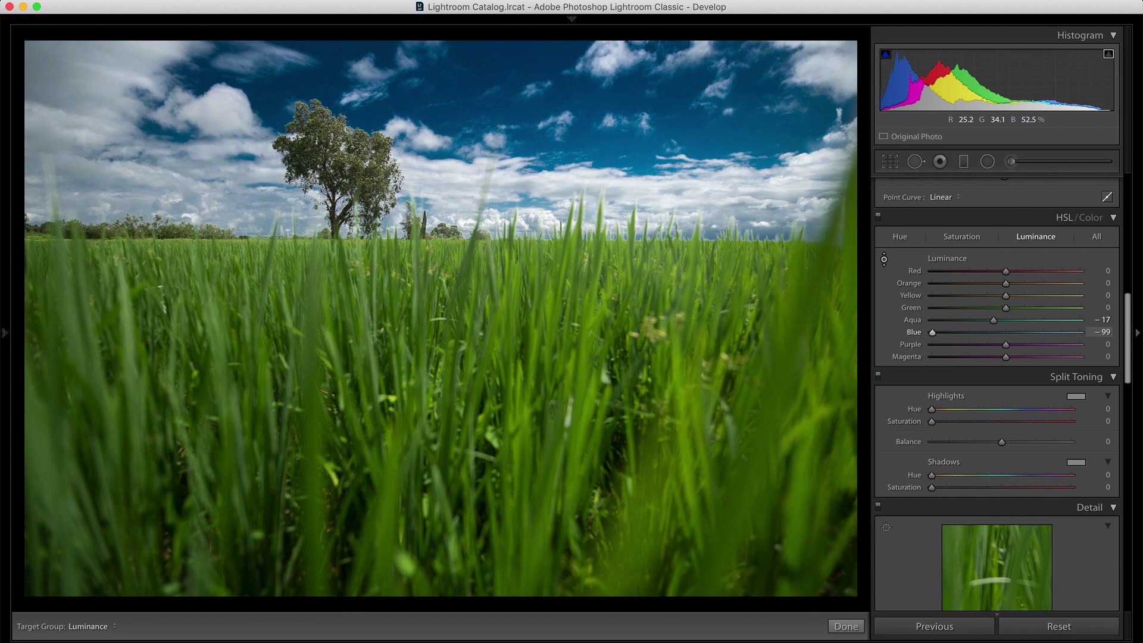
left_click_drag(727, 224, 727, 148)
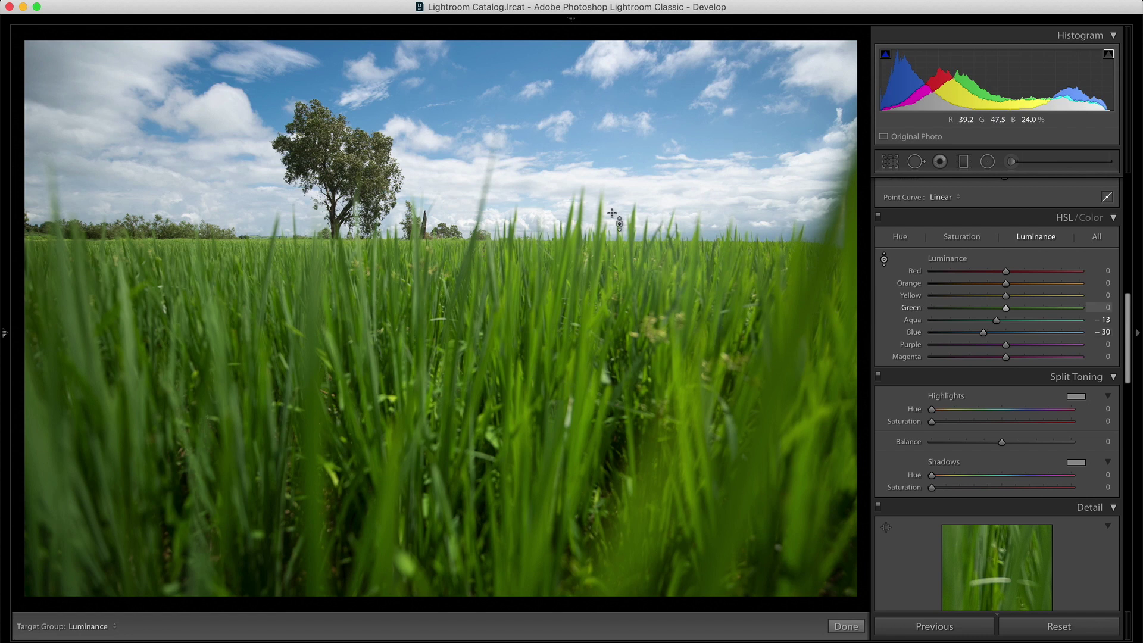
Raise Yellow luminance by dragging on the grass with the HSL targeted adjustment tool
left_click(899, 238)
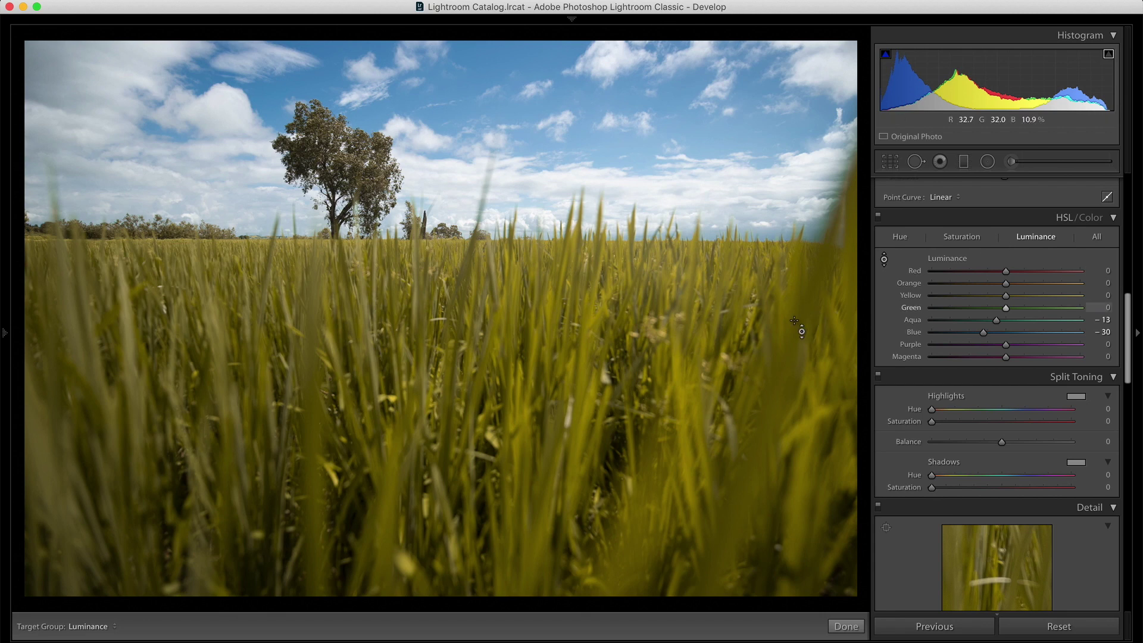
mouse_move(661, 333)
left_mouse_down()
mouse_move(662, 280)
mouse_move(661, 369)
mouse_move(661, 280)
mouse_move(662, 357)
mouse_move(662, 337)
left_mouse_up()
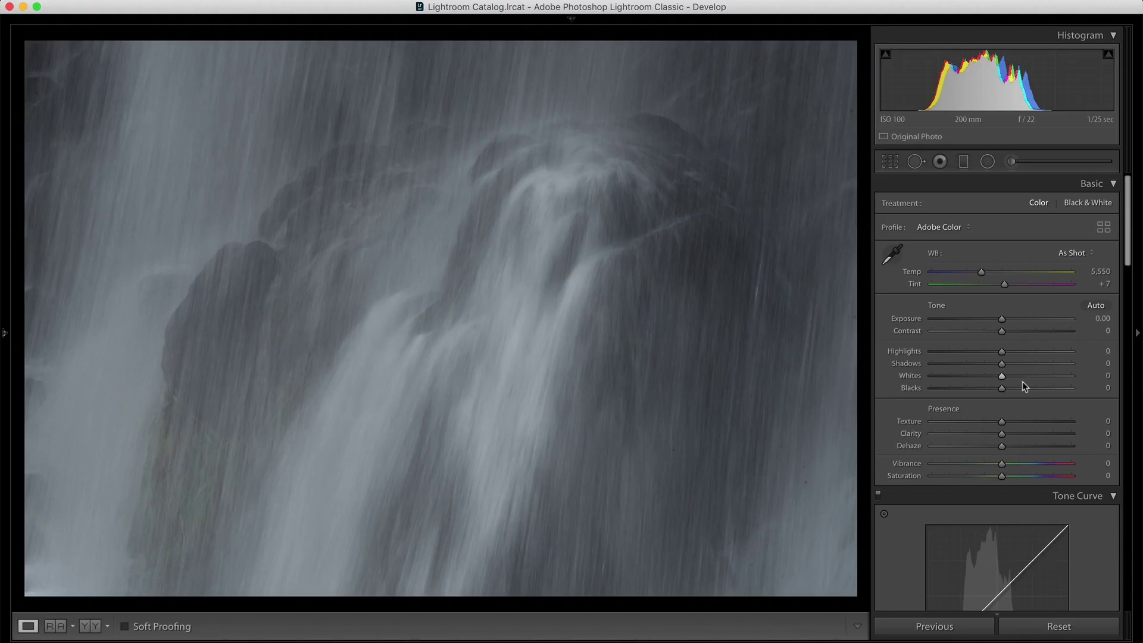
Raise Whites, preview clipping from the histogram triangle, adjust Whites and Blacks, then reset both to 0
left_click_drag(1017, 380, 1072, 381)
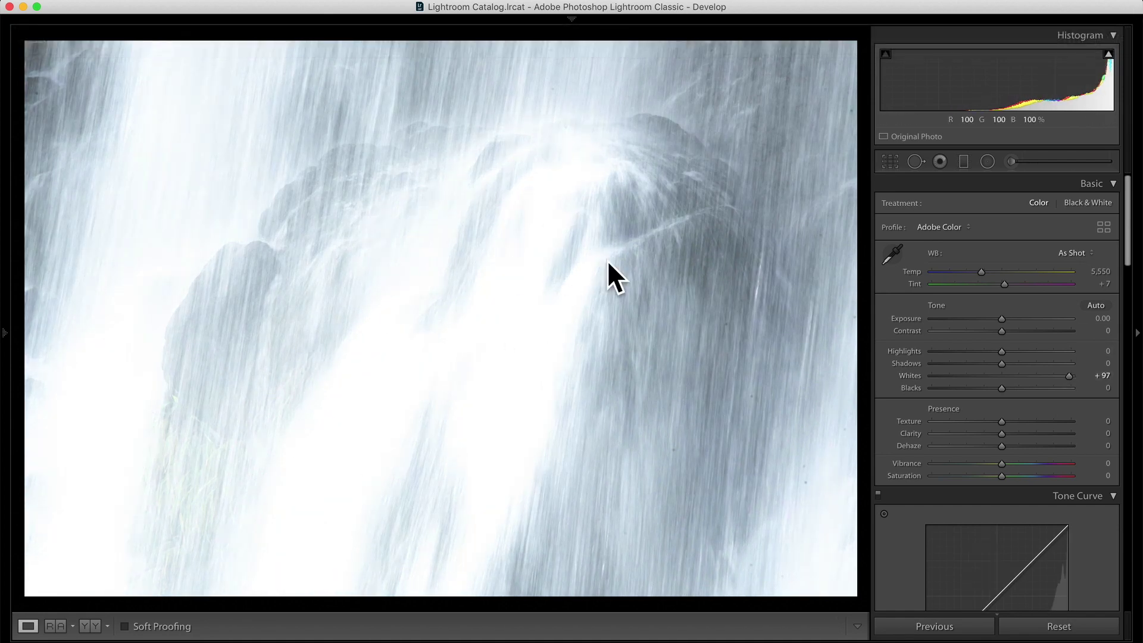
mouse_move(1109, 58)
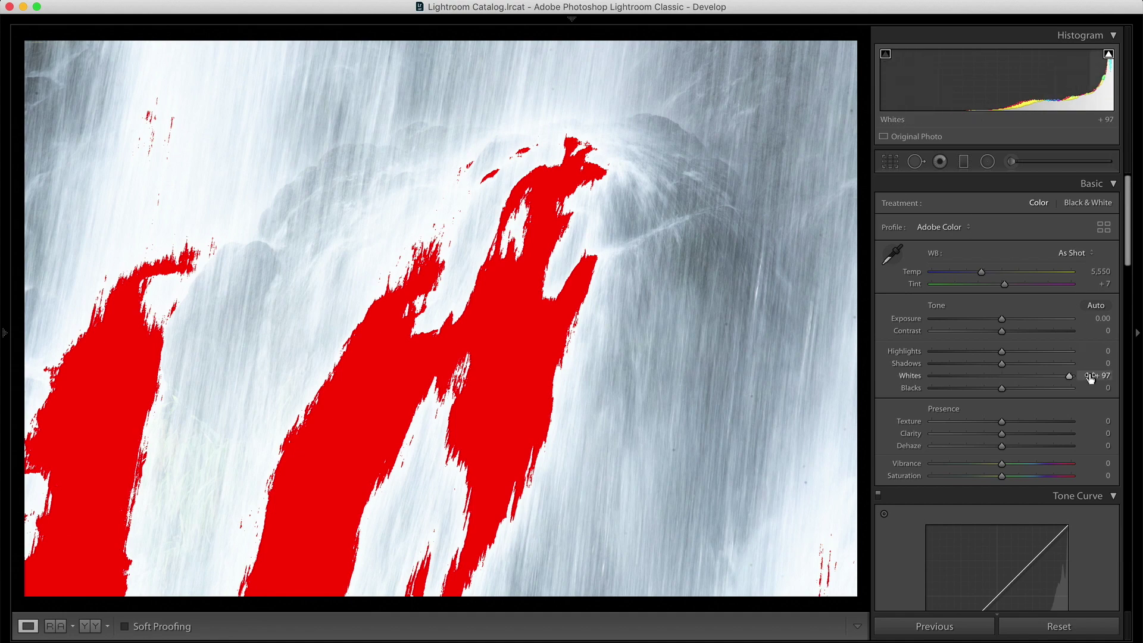
left_click_drag(1070, 377, 950, 393)
double_click(949, 393)
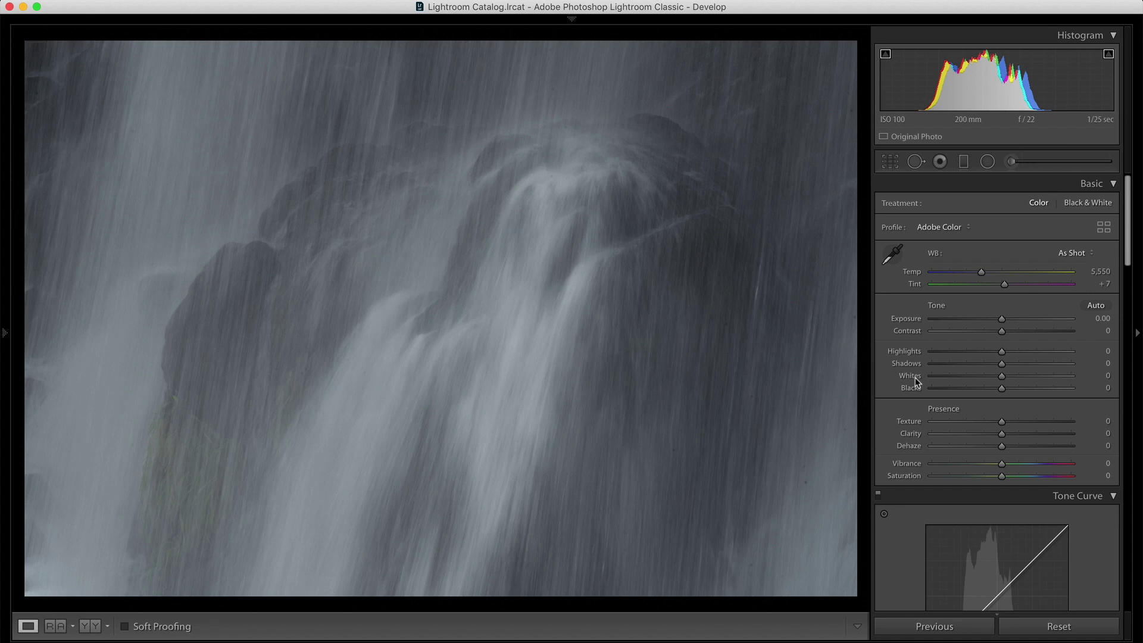
Auto-set the waterfall's white and black points with Shift+double-click on Whites and Blacks
key("shift")
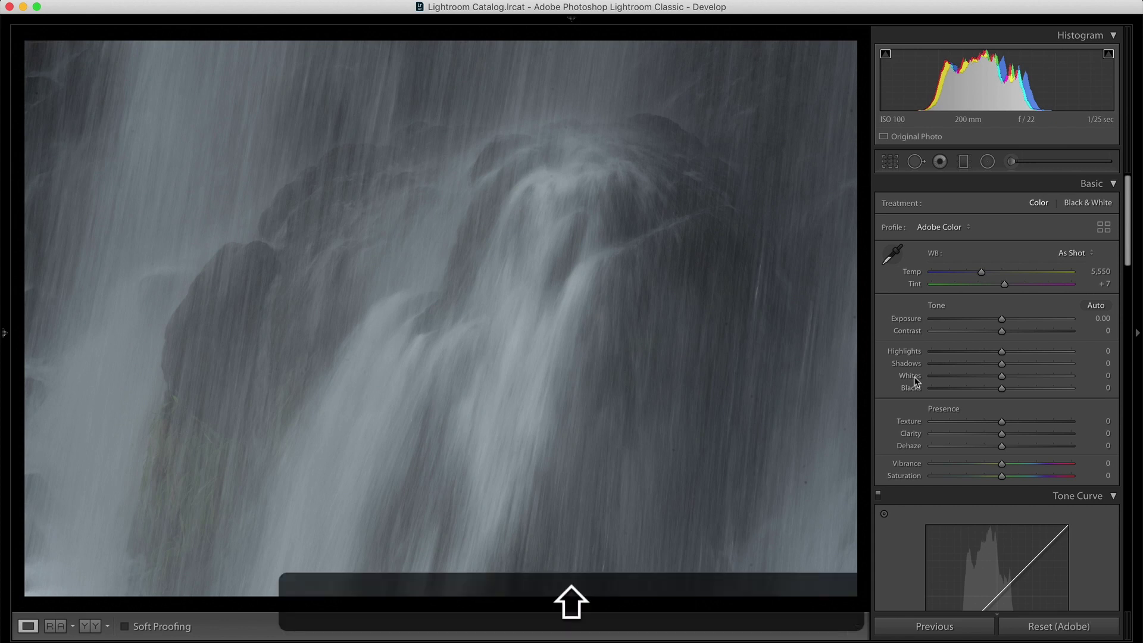
double_click(916, 382, "shift")
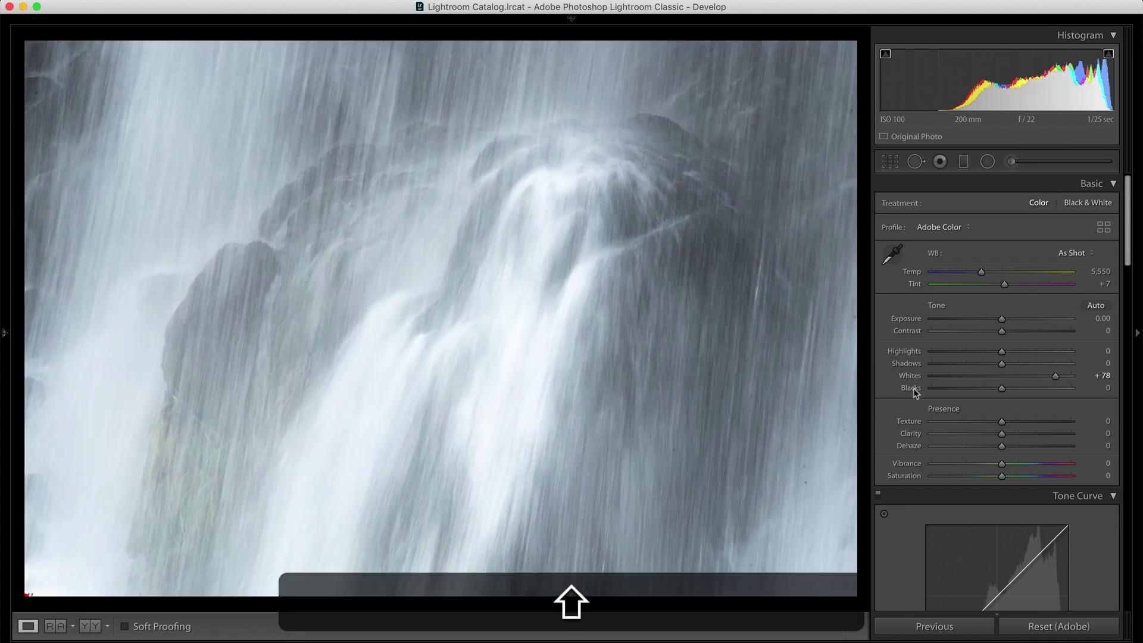
double_click(915, 390, "shift")
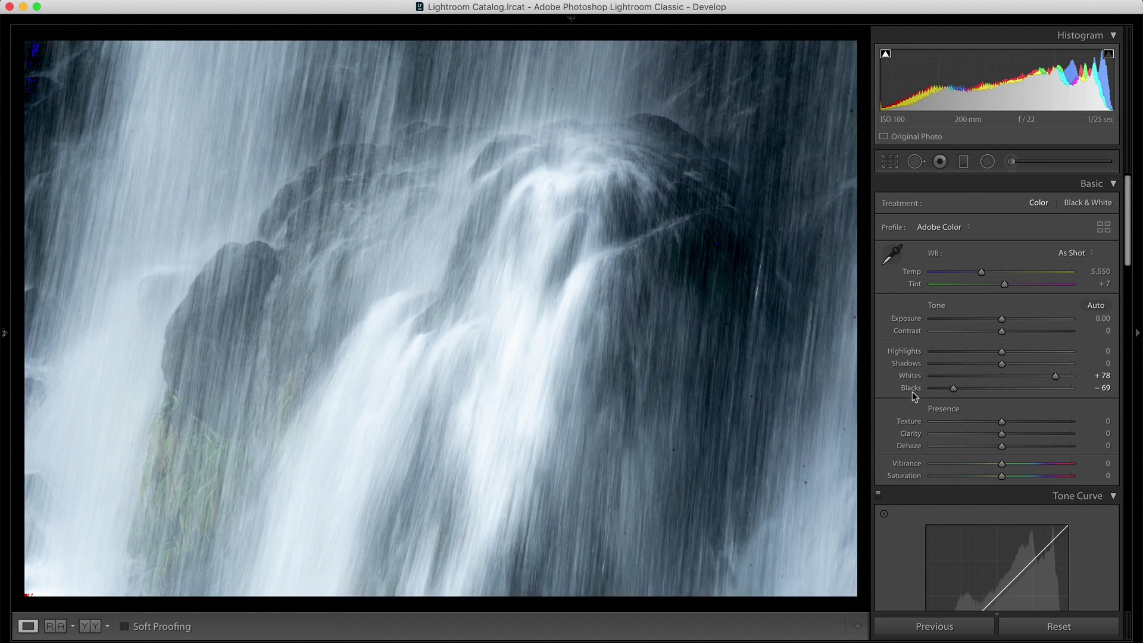
Toggle the before/after view with backslash twice to compare the edit against the original
key("backslash")
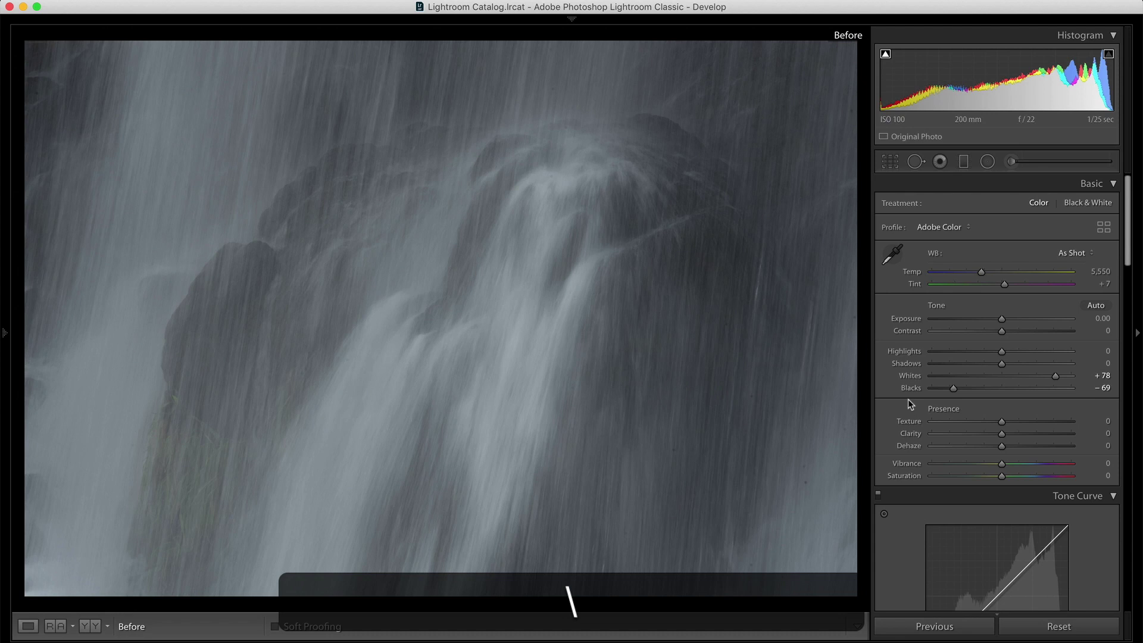
key("backslash")
key("backslash")
key("backslash")
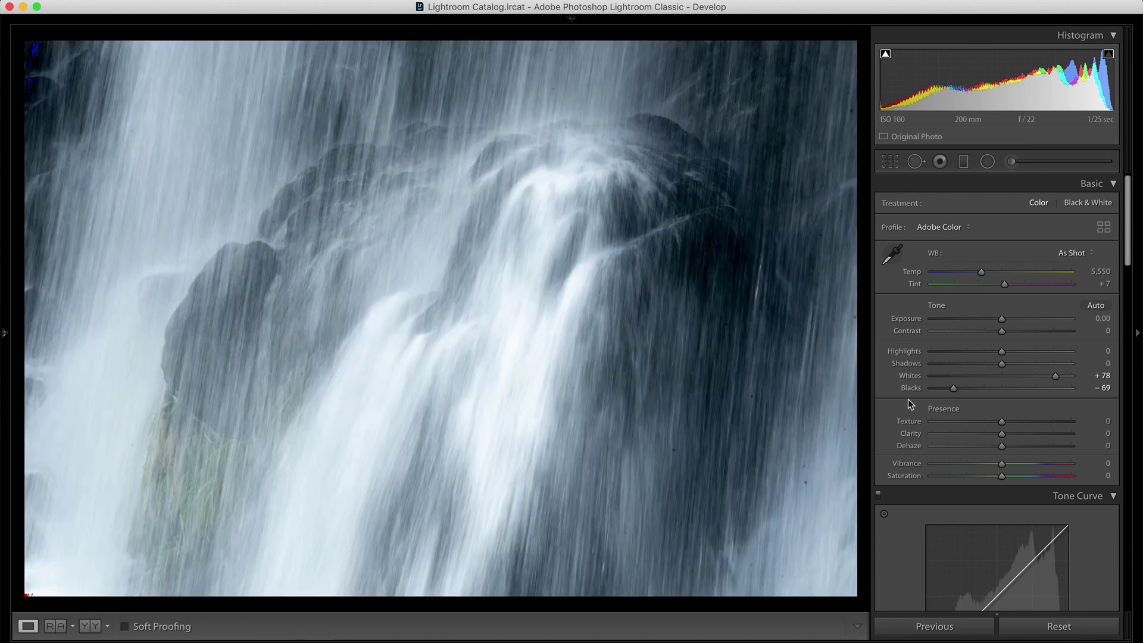
key("backslash")
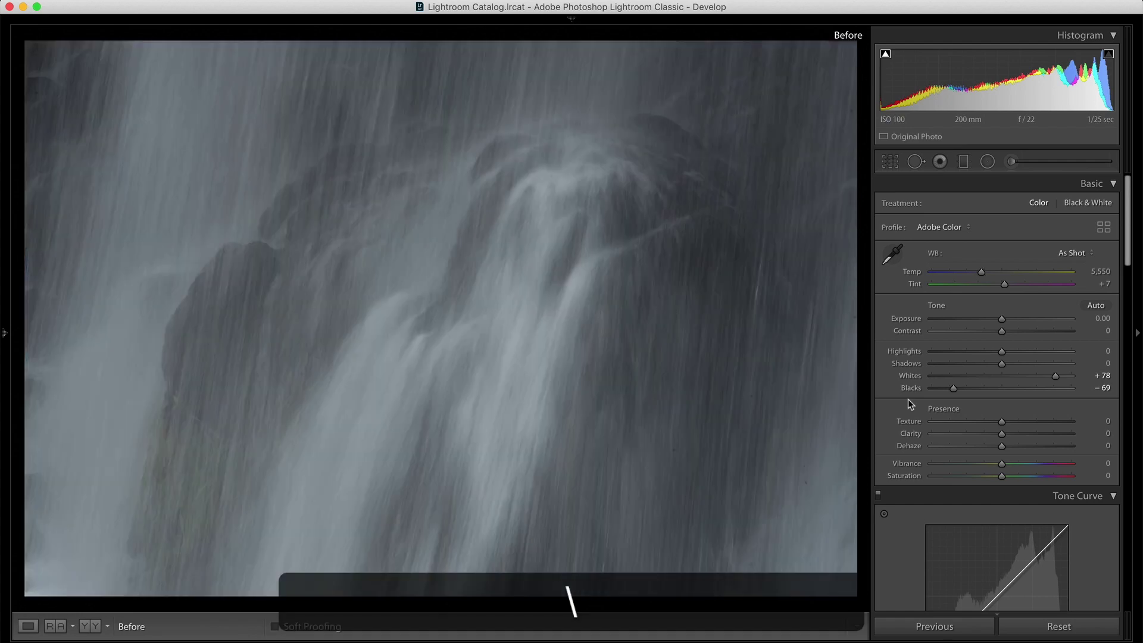
key("backslash")
key("backslash")
key("backslash")
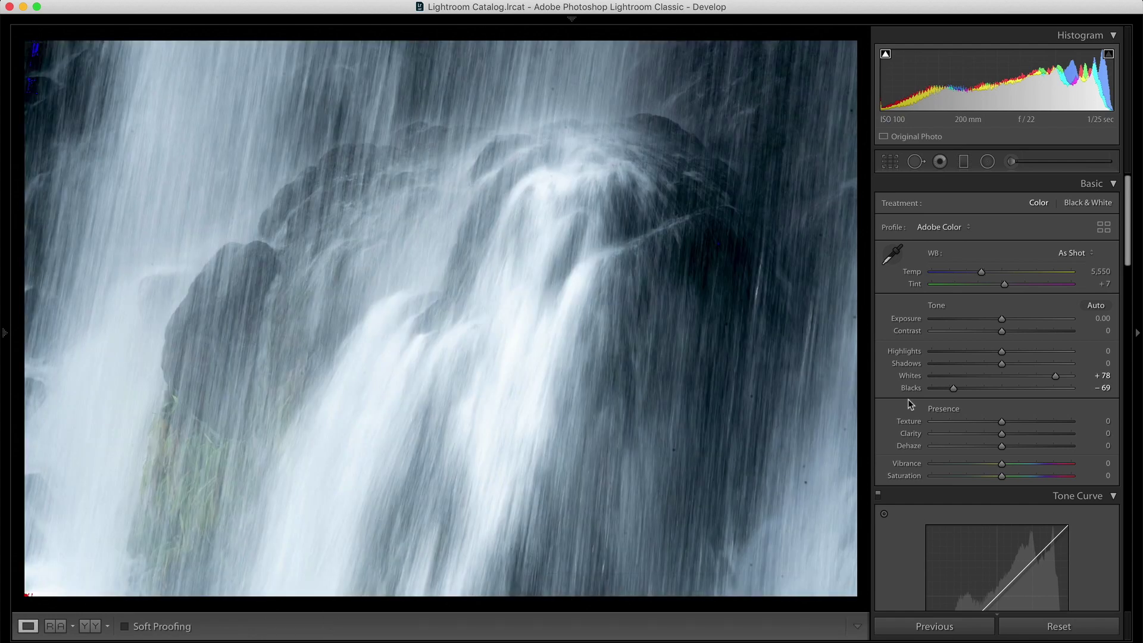
Fine-tune Blacks and Whites while holding Alt to watch the clipping preview
key("alt")
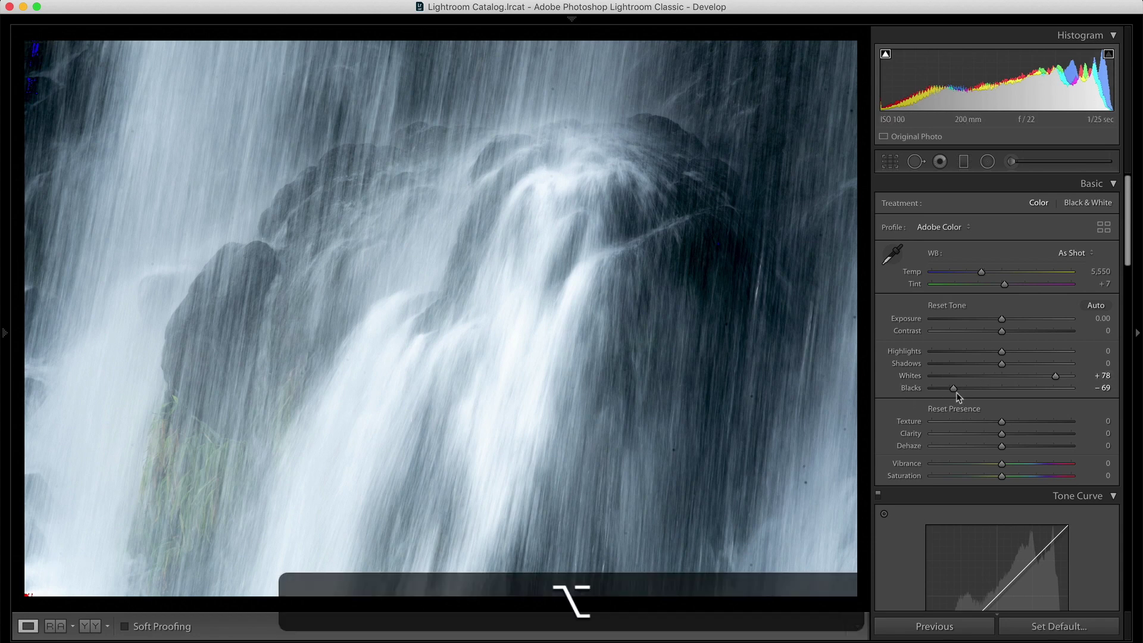
left_click_drag(953, 388, 966, 392)
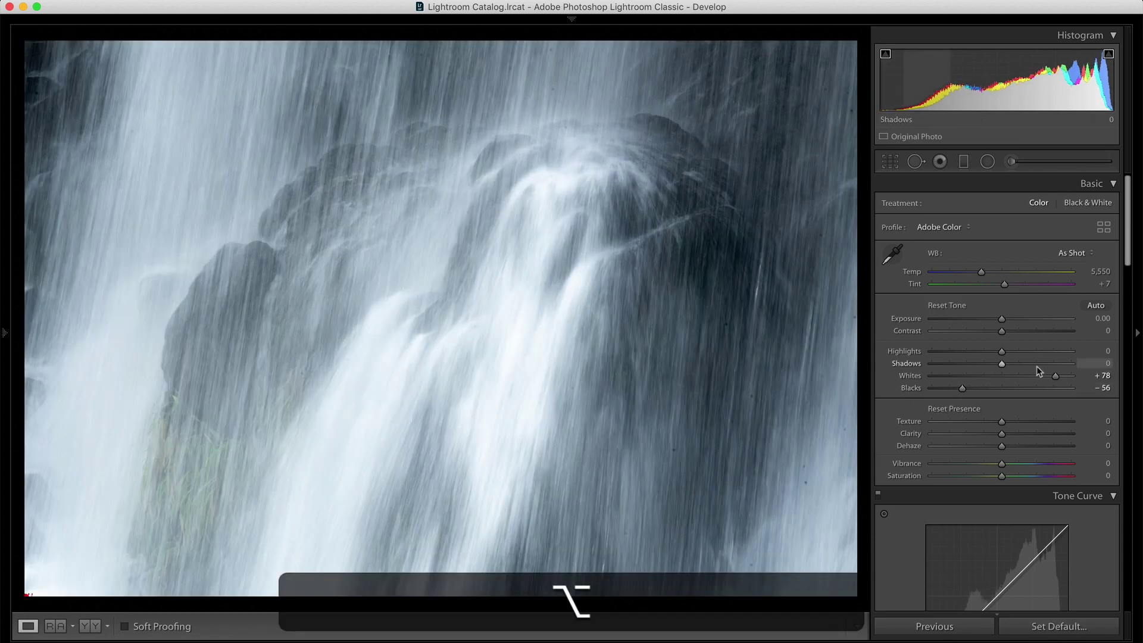
left_click_drag(1057, 376, 1052, 375)
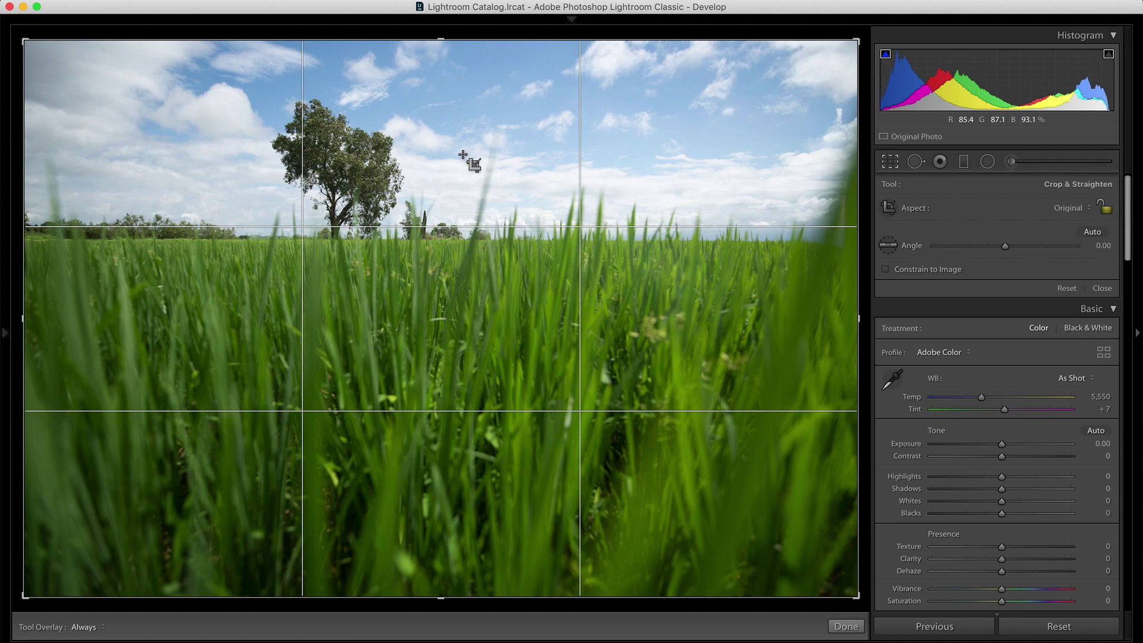
Cycle the crop overlays with O past the rule-of-thirds grid to the diagonal guides
key("o")
key("o")
key("o")
key("o")
key("o")
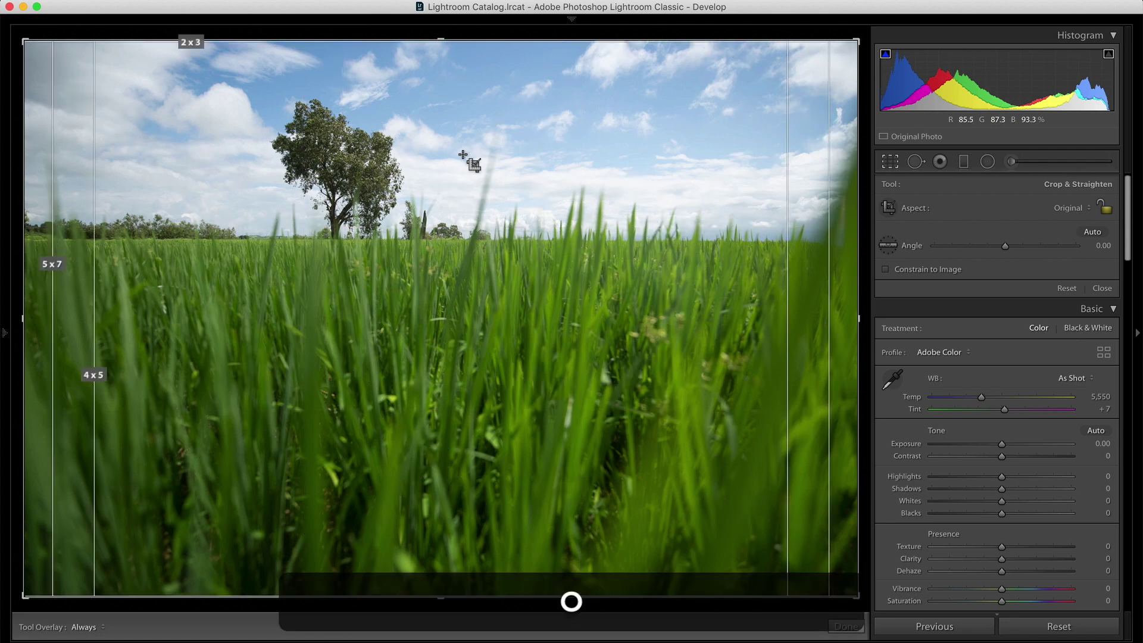
key("o")
key("o")
key("o")
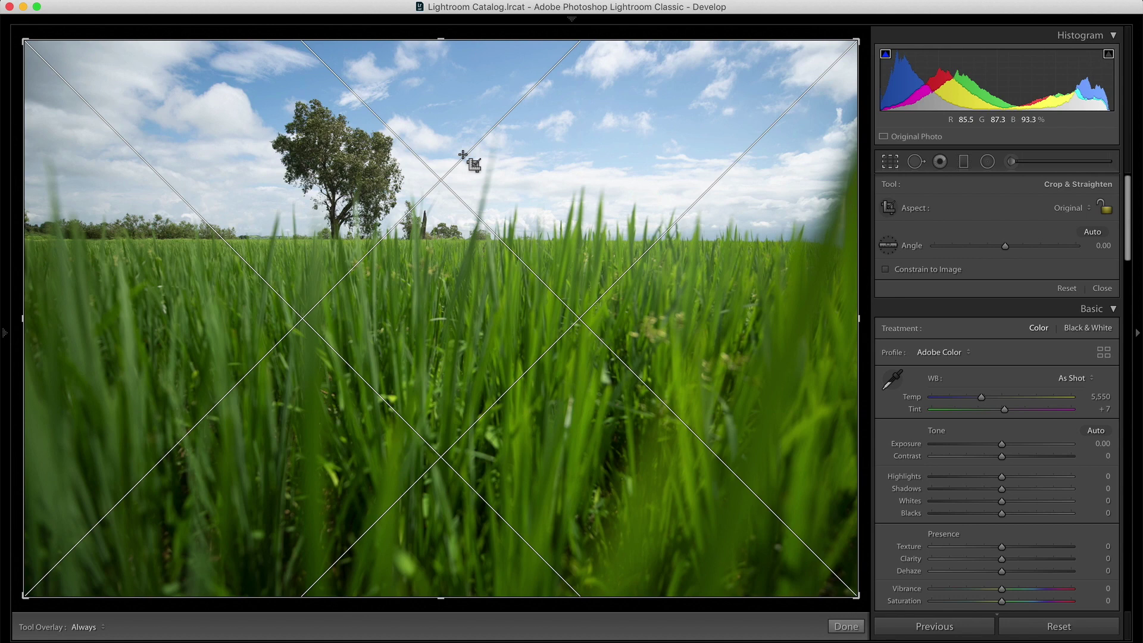
Cycle the crop guides through triangle, golden ratio, aspect-ratio, thirds and golden spiral overlays
key("o")
key("o")
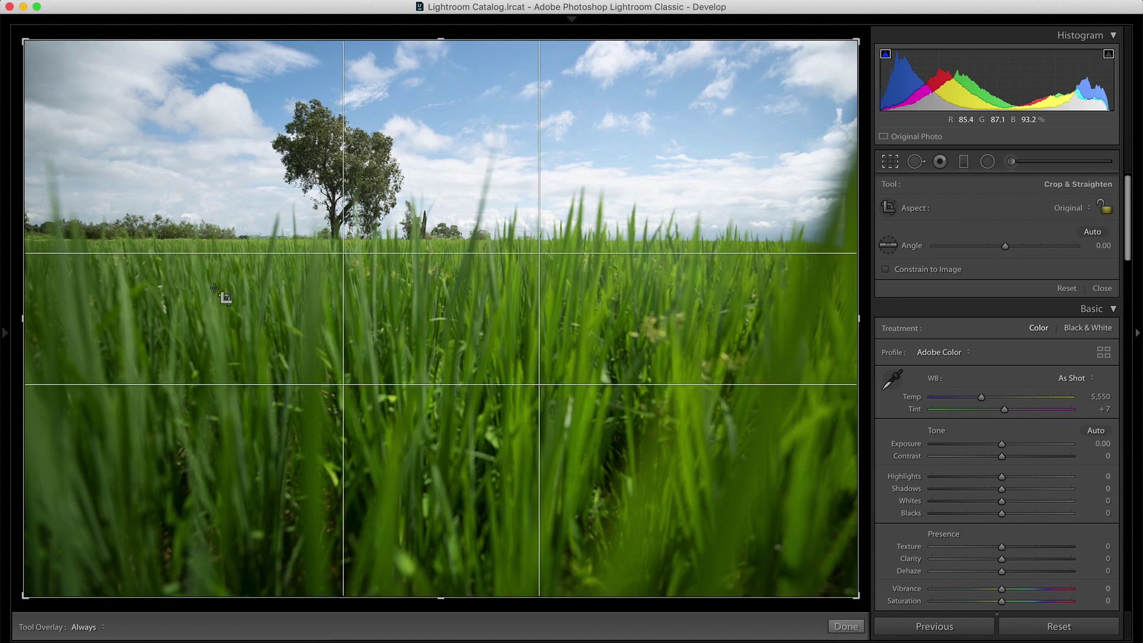
key("o")
key("o")
key("o")
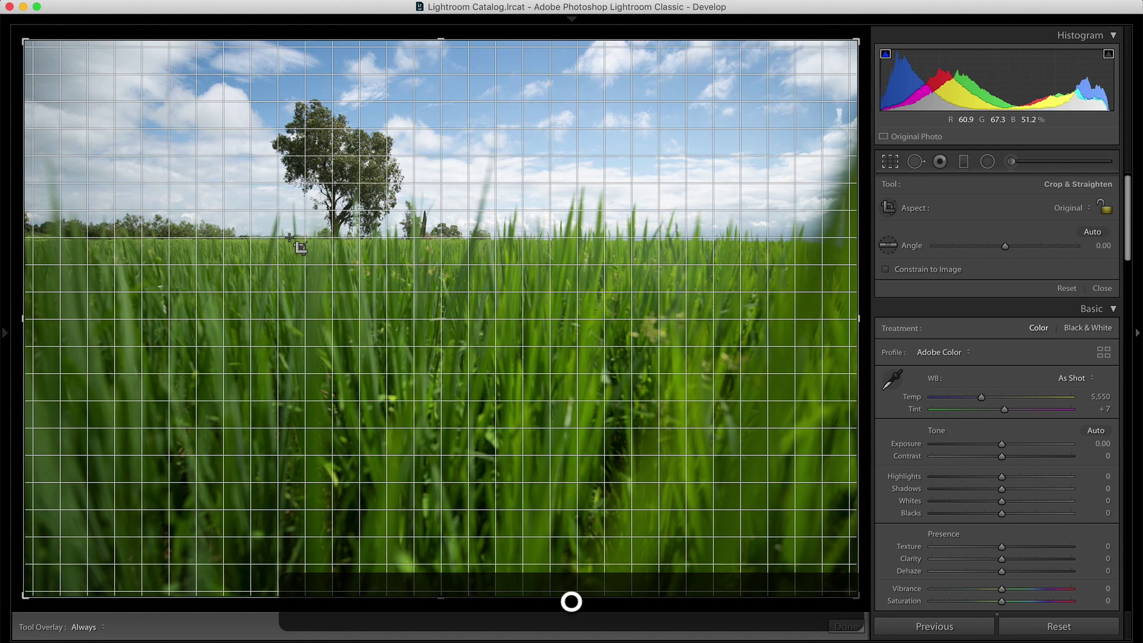
key("o")
key("o")
key("o")
key("o")
key("o")
key("o")
key("o")
key("o")
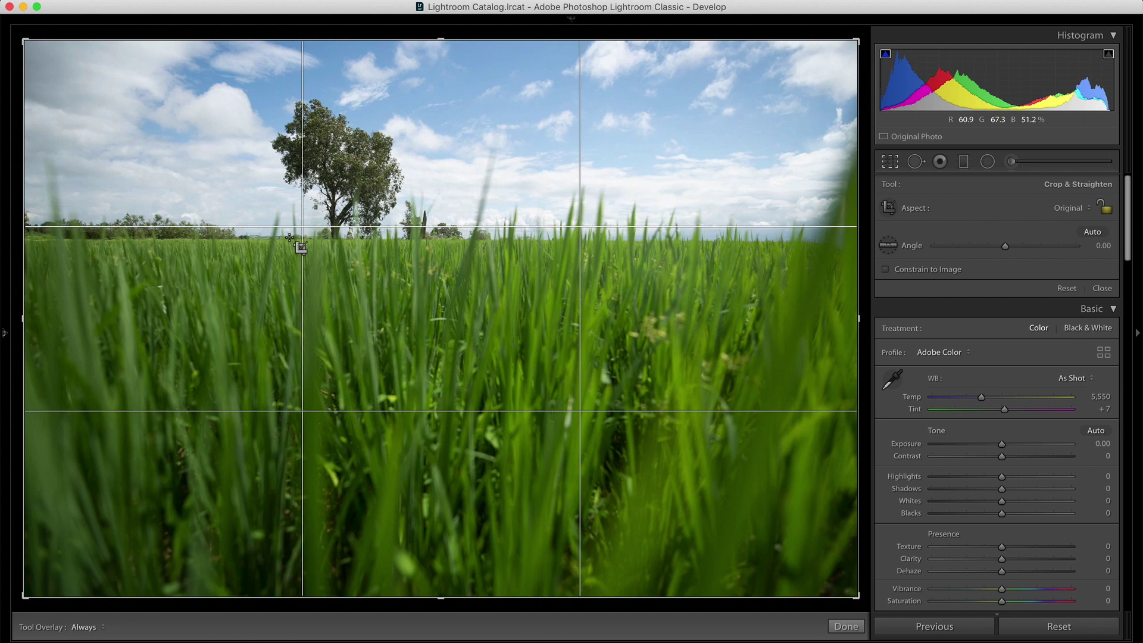
key("o")
key("o")
key("o")
key("o")
key("o")
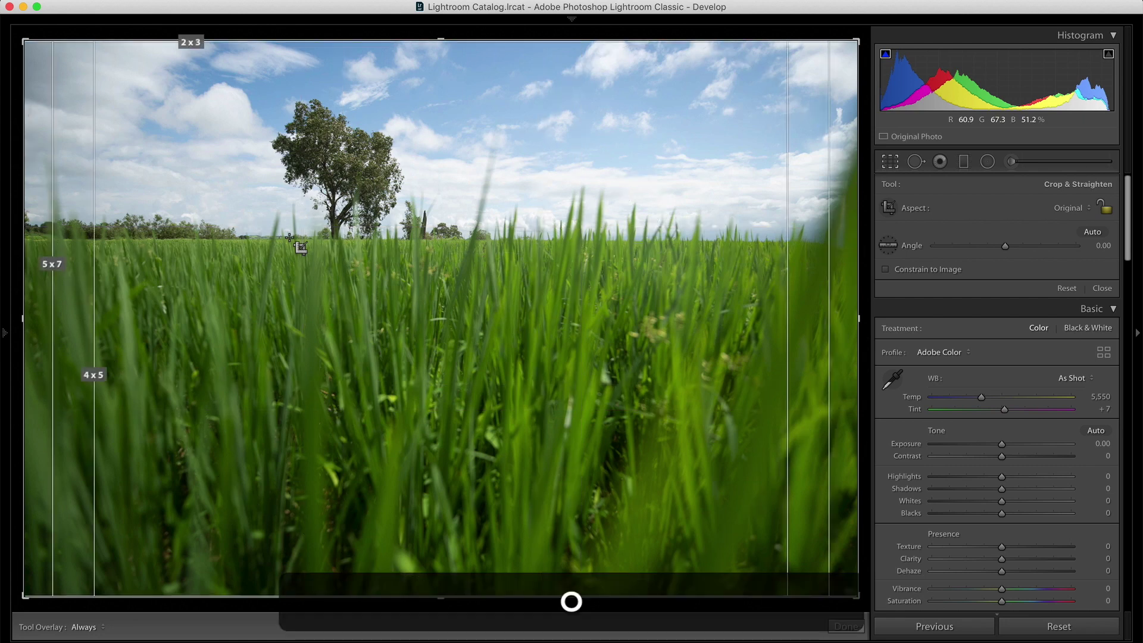
key("o")
key("o")
key("o")
key("o")
key("o")
key("o")
key("o")
key("o")
key("o")
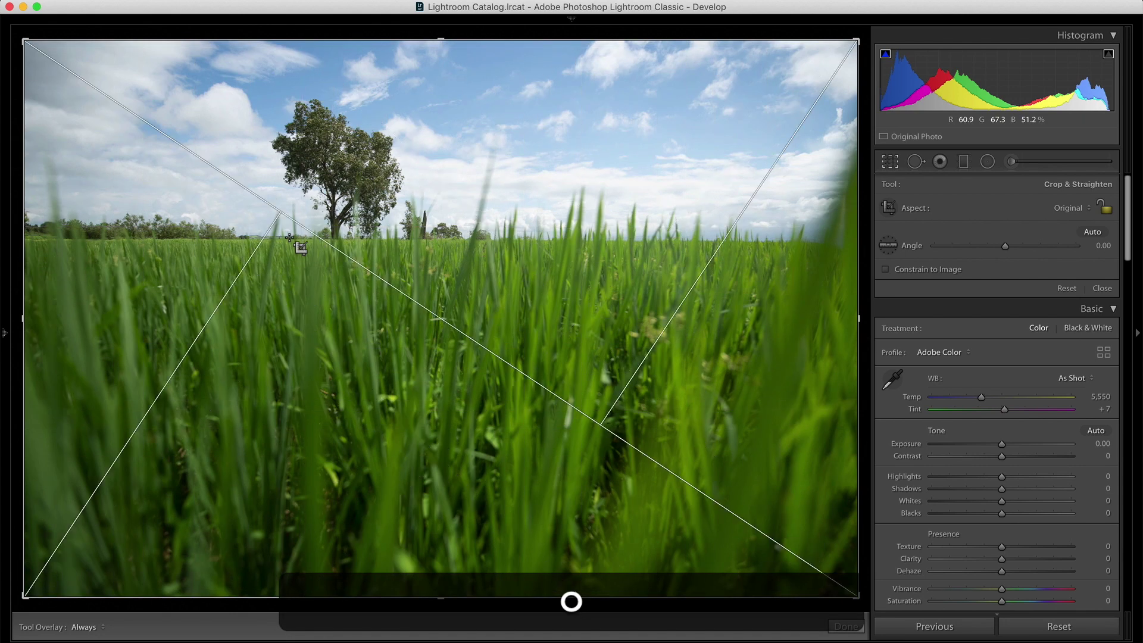
key("o")
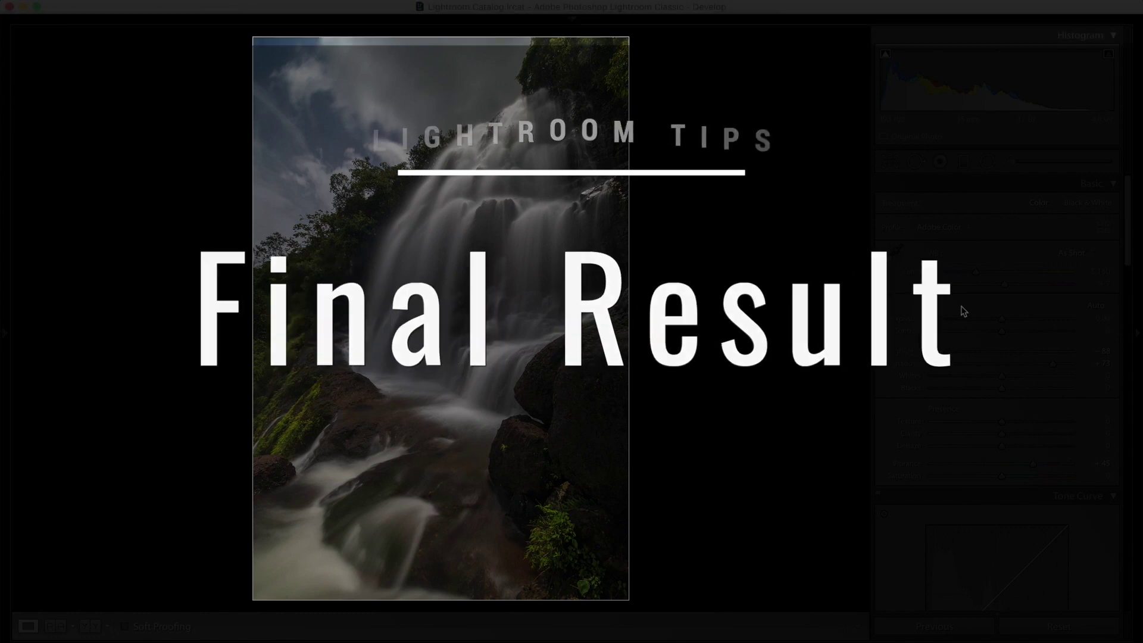
Set Highlights −88, Shadows +73 and Vibrance +45 on the tall waterfall, then dim the lights
key("shift")
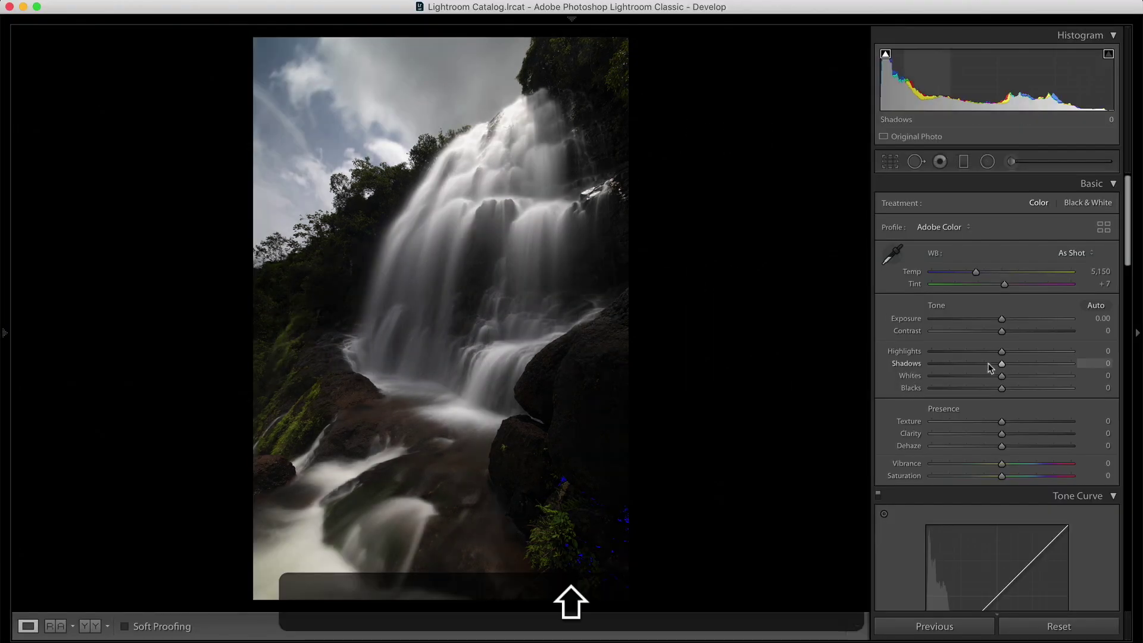
left_click_drag(1002, 364, 941, 350)
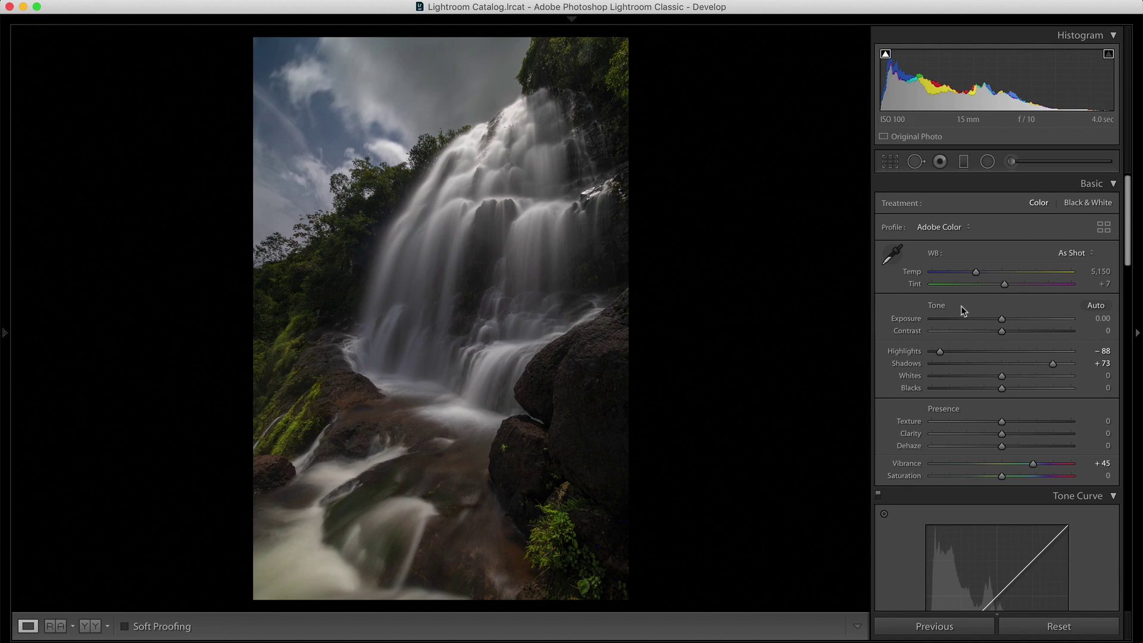
key("l")
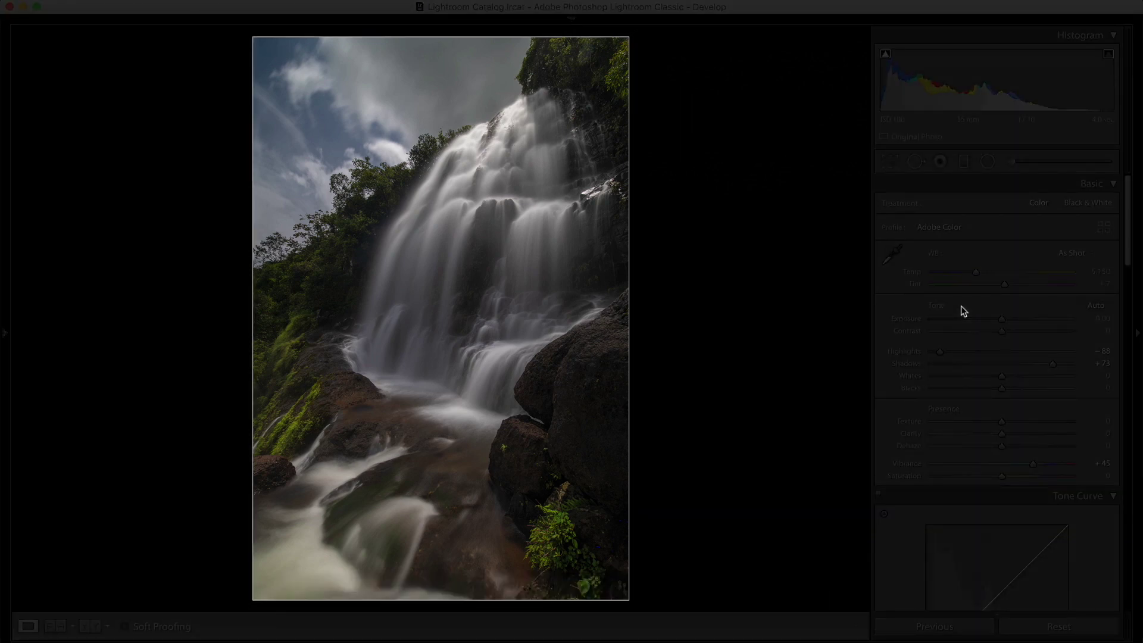
Press L again for Lights Off so only the edited waterfall shows on black
key("l")
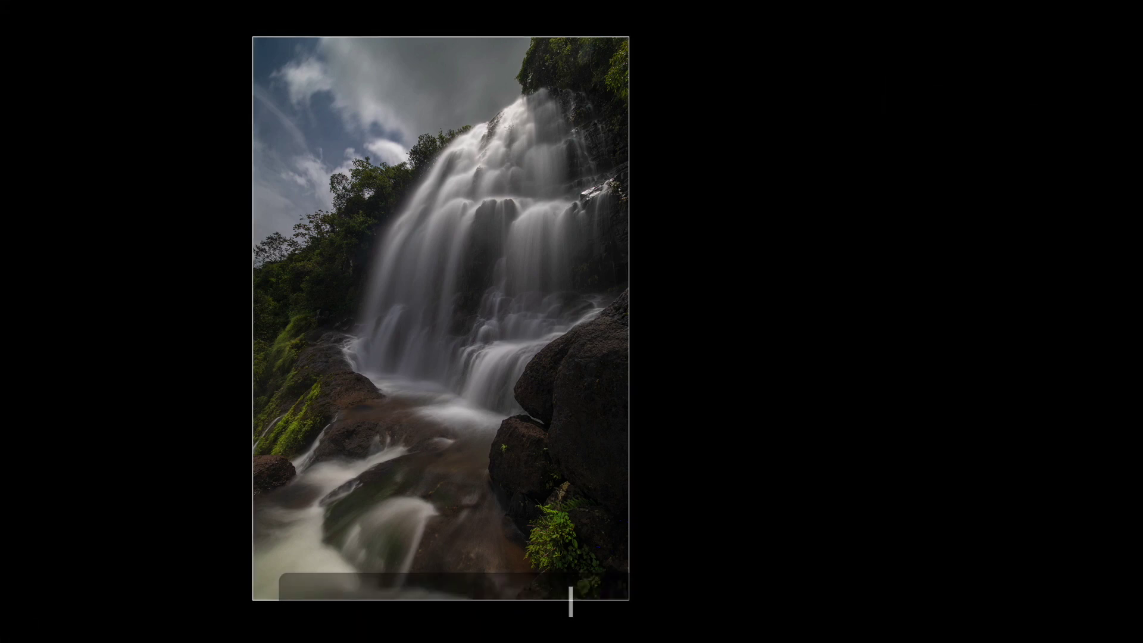